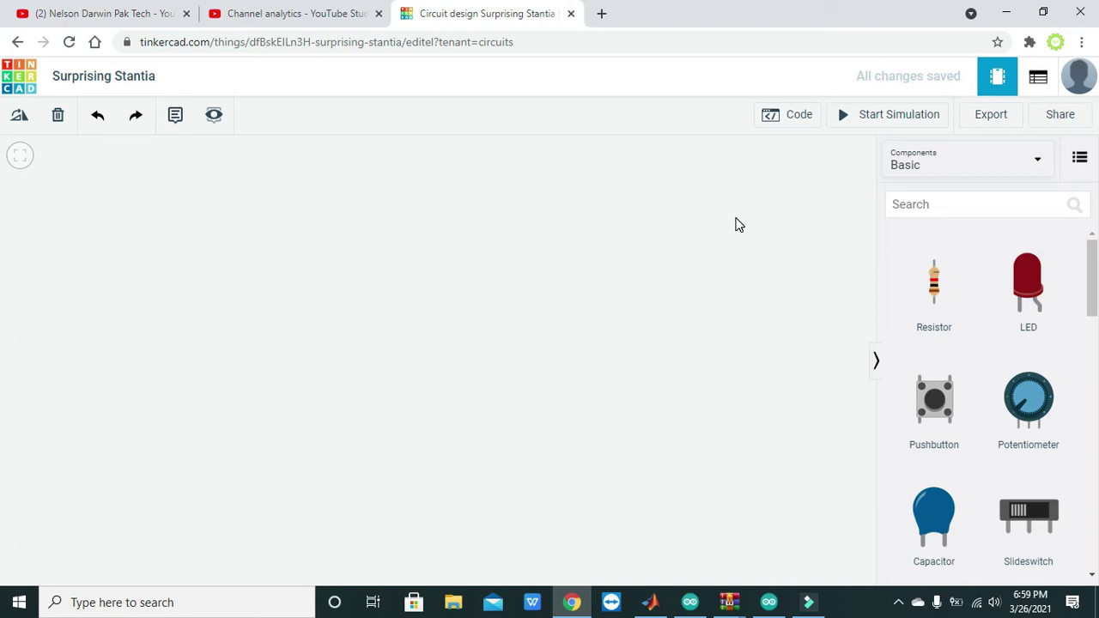
- Search the components for 'ARDUINO' and place an Arduino Uno R3 at the canvas's lower left
click(920, 204)
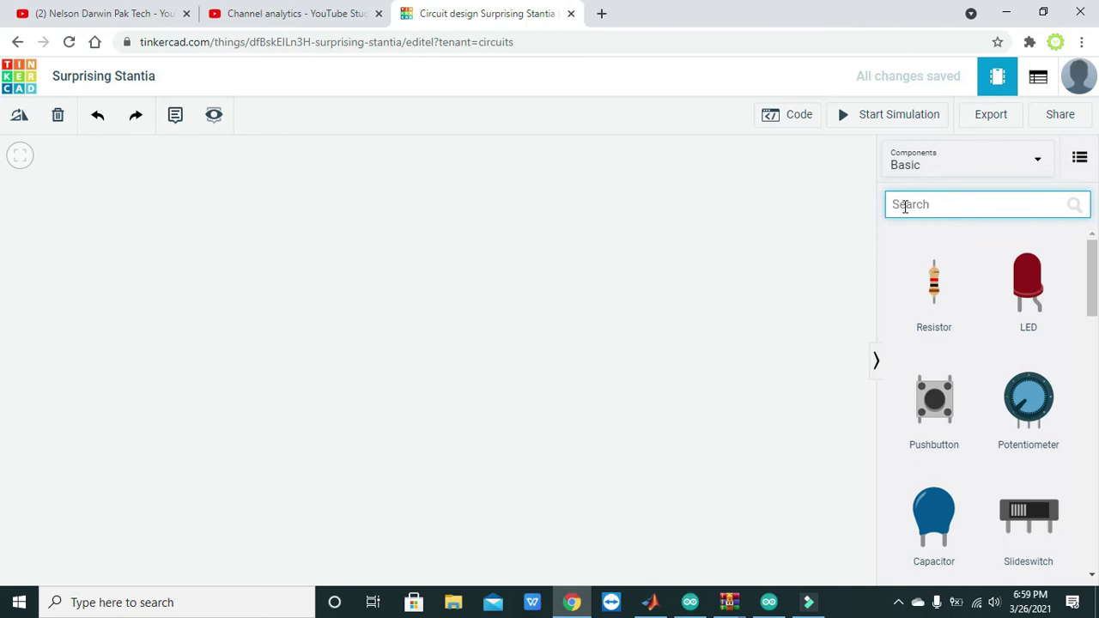
text(ARD)
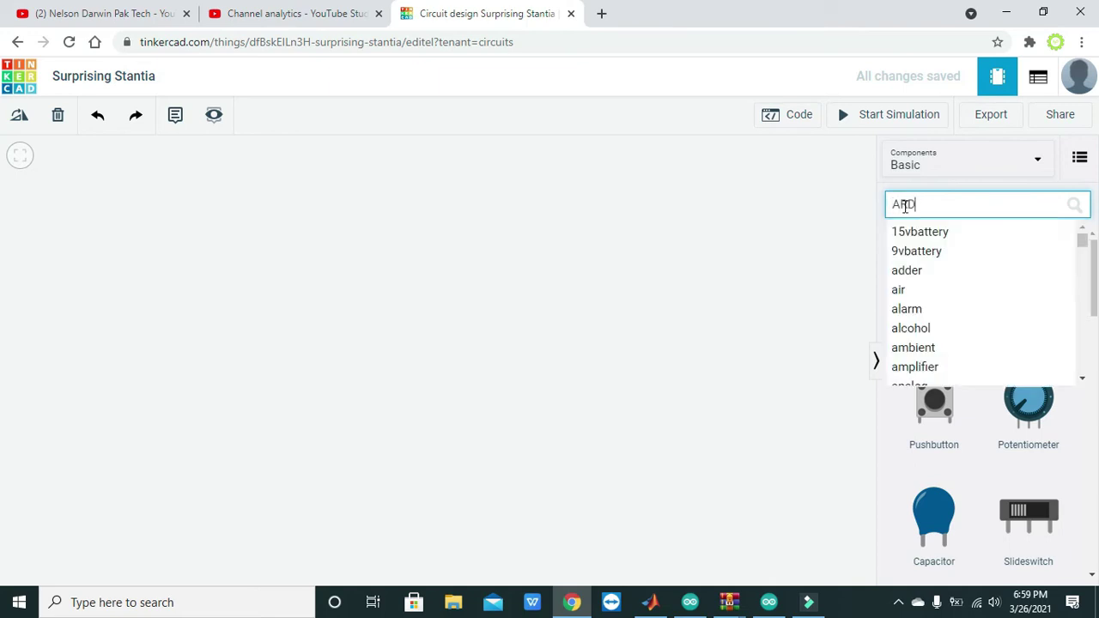
text(UINO)
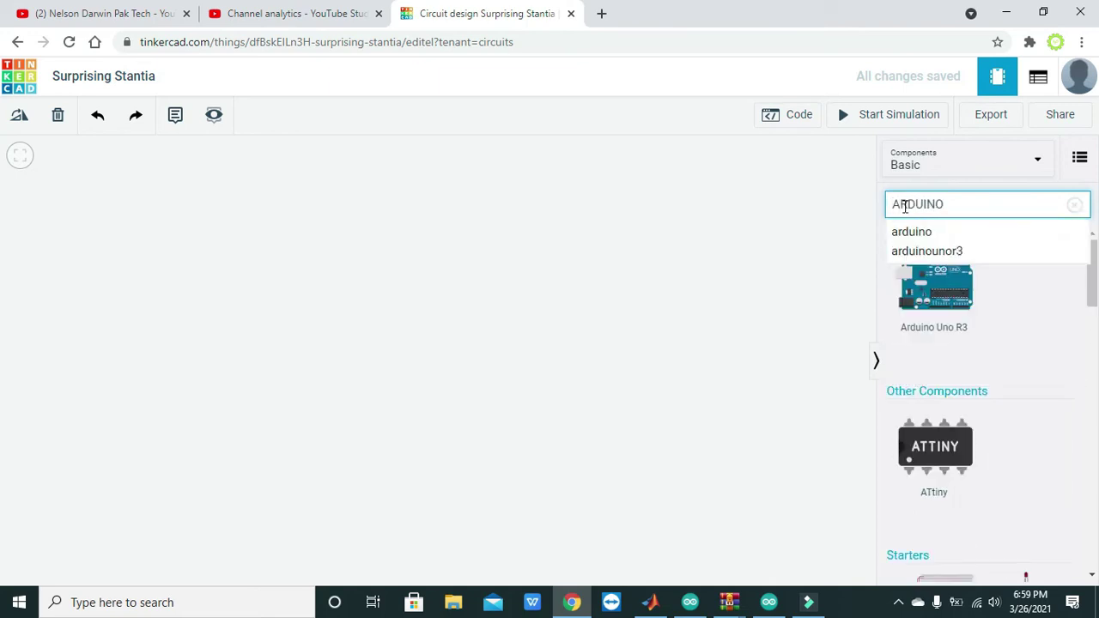
click(917, 233)
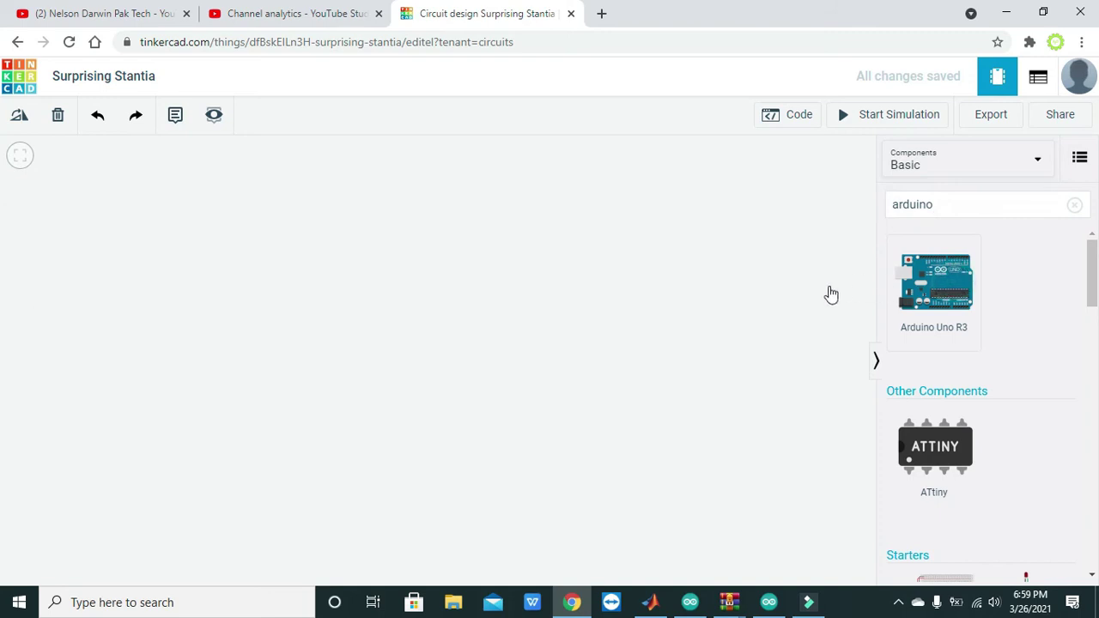
drag(771, 299, 213, 435)
click(934, 202)
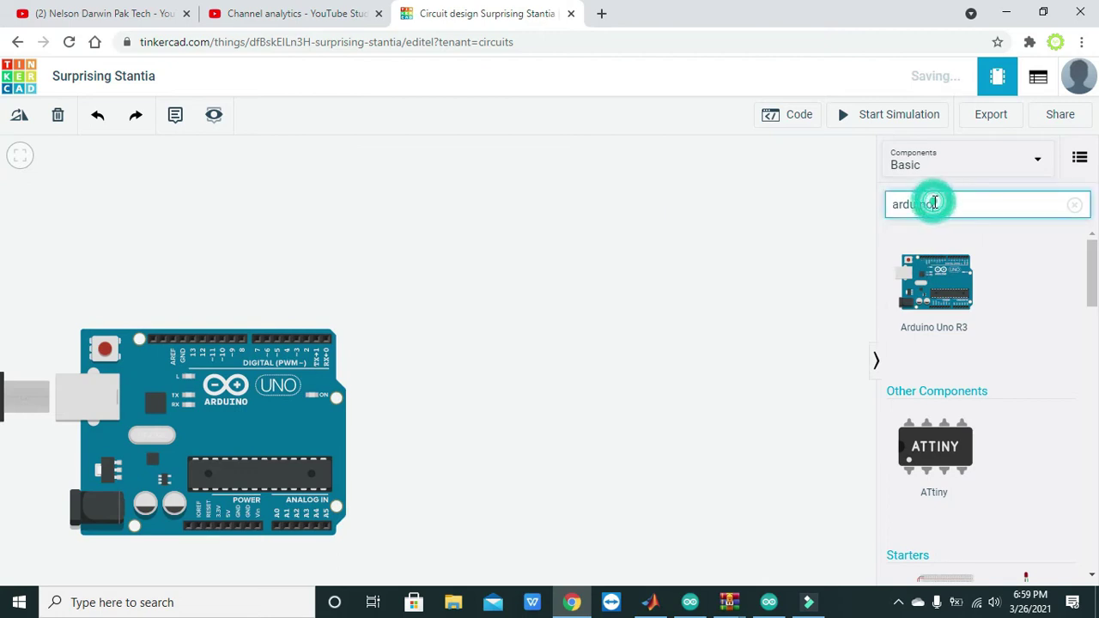
- Search the components for 'FOR' and place a Force Sensor beside the Arduino
key(ctrl+a)
key(BackSpace)
text(F)
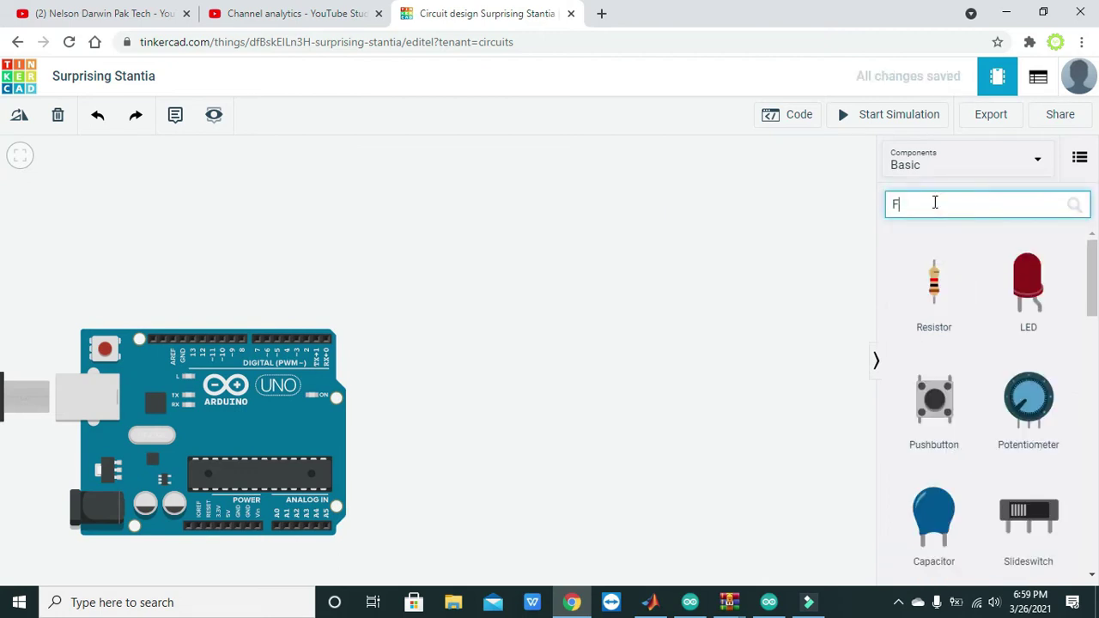
text(OR)
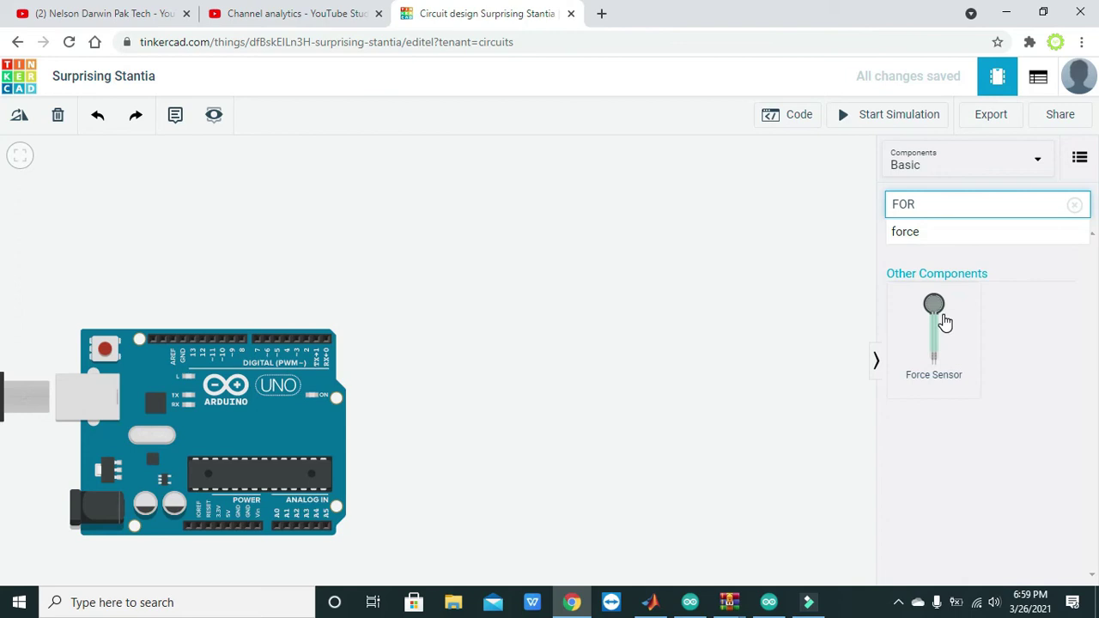
drag(945, 321, 413, 288)
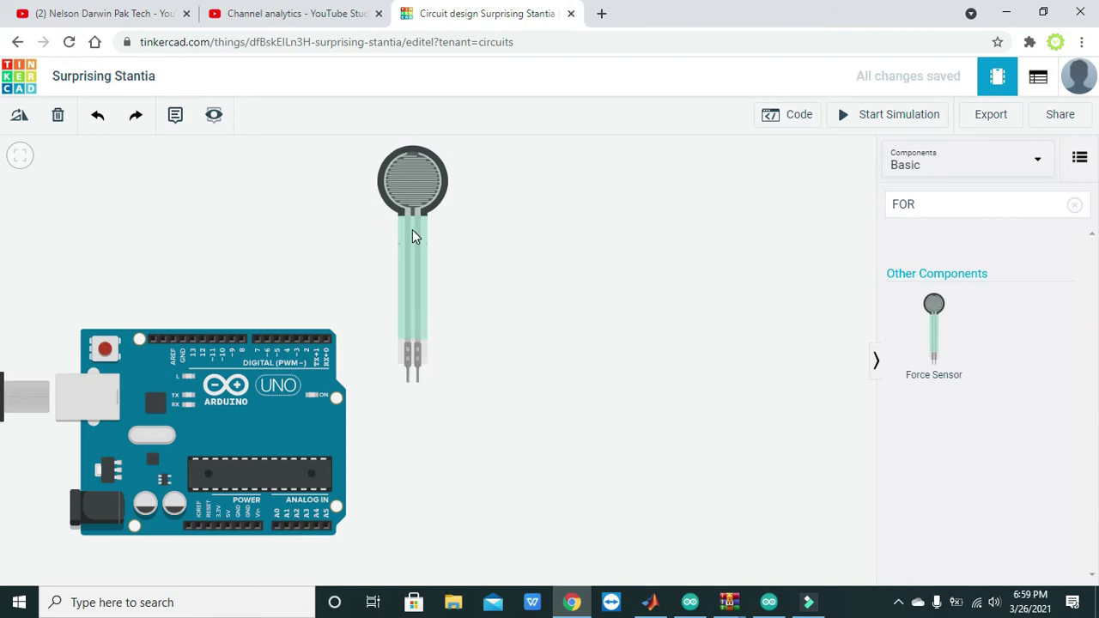
- Reposition the force sensor up and right, and shift the Arduino board slightly left
click(417, 196)
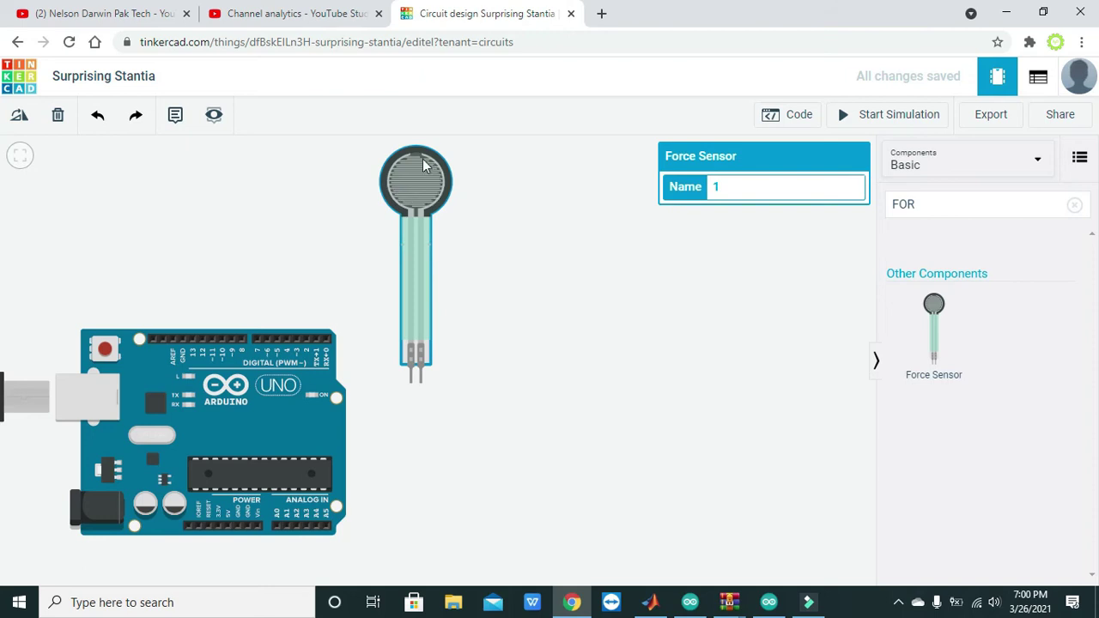
click(469, 239)
drag(415, 279, 430, 276)
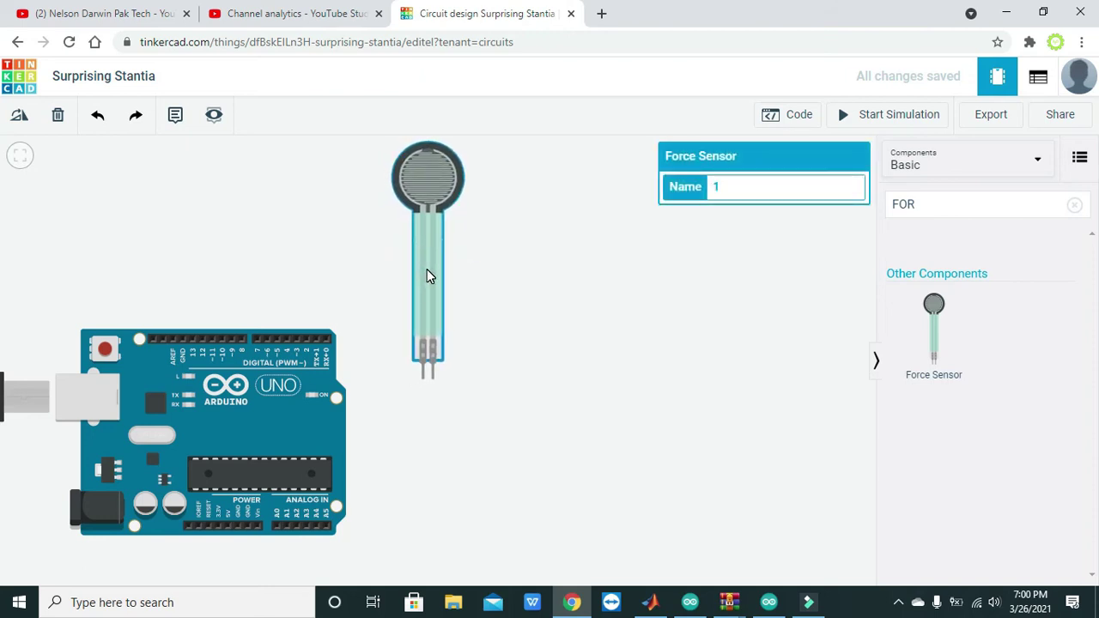
click(513, 298)
drag(324, 376, 297, 377)
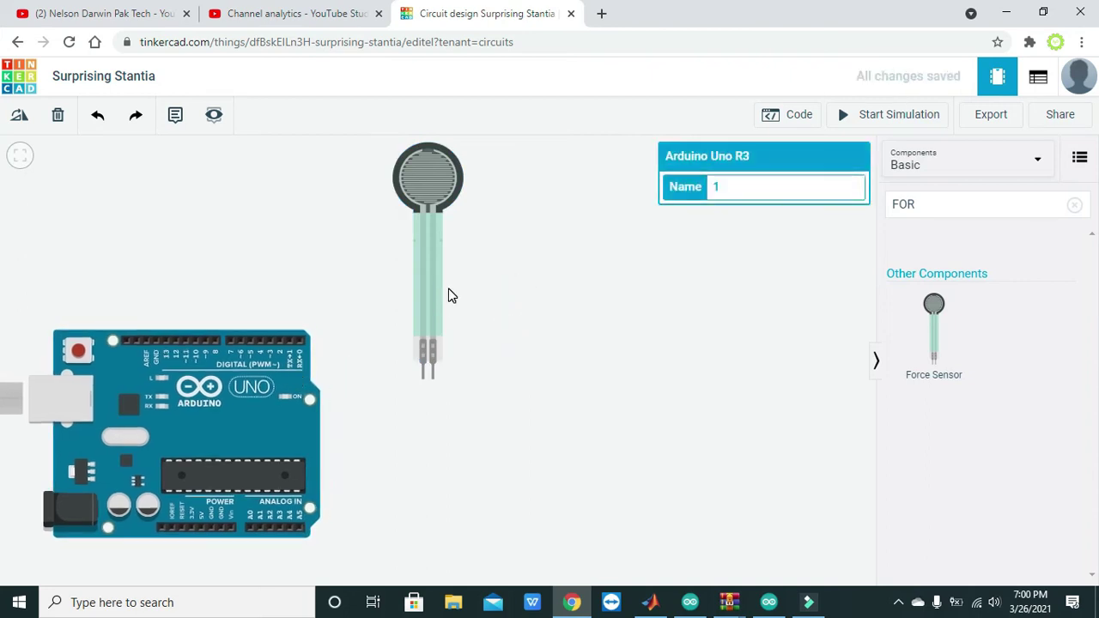
drag(436, 289, 429, 287)
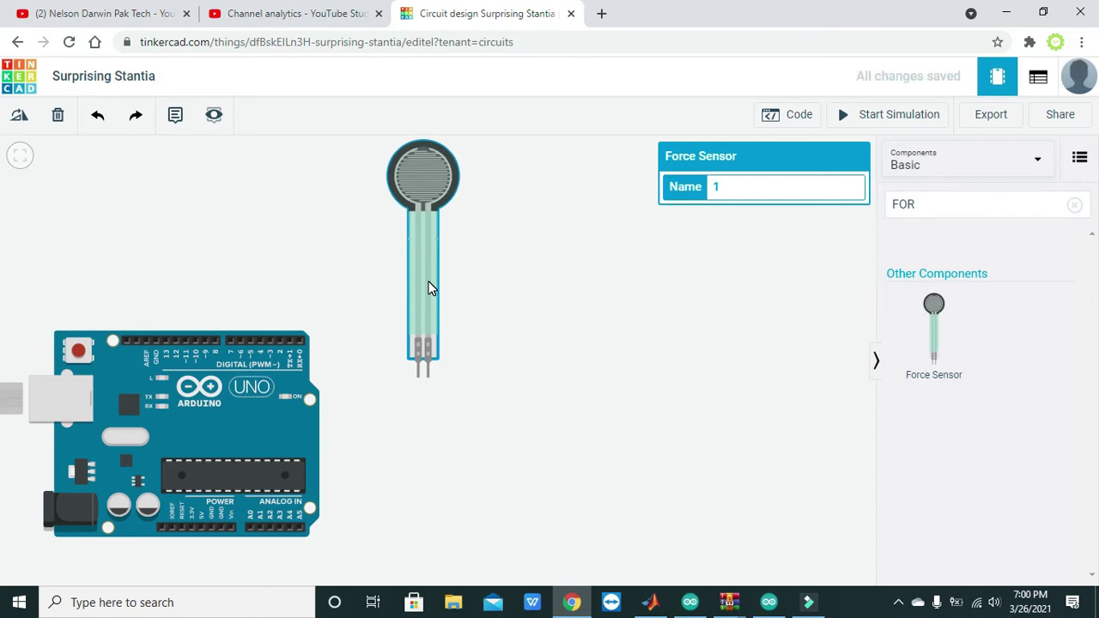
- Wire the force sensor's pin 1 to the Arduino 5V pin, bending the wire beneath the board
click(470, 319)
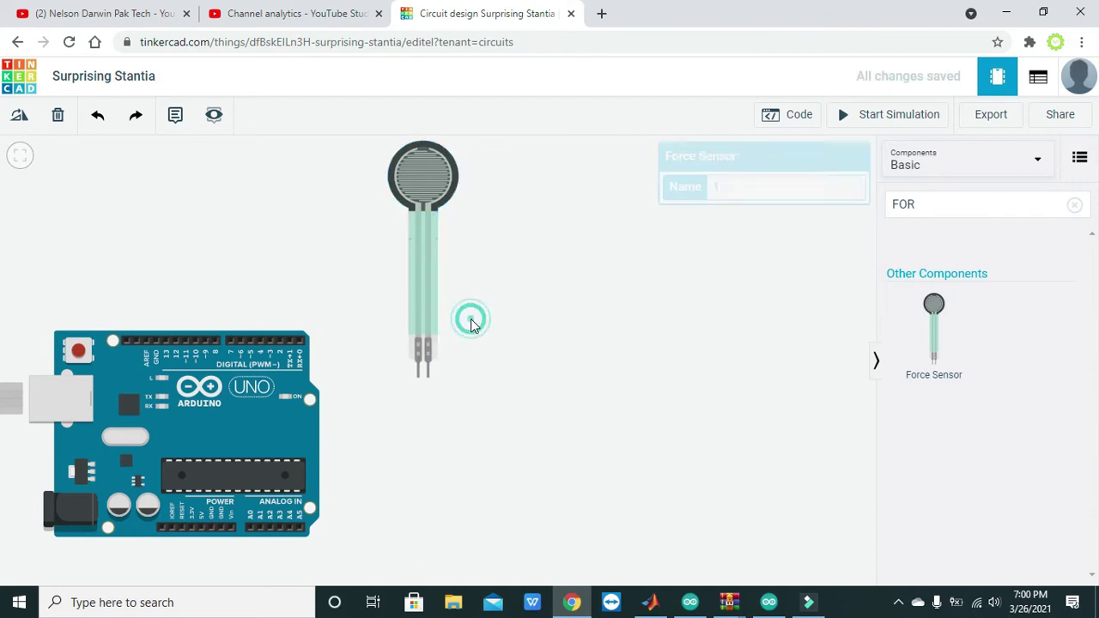
click(417, 378)
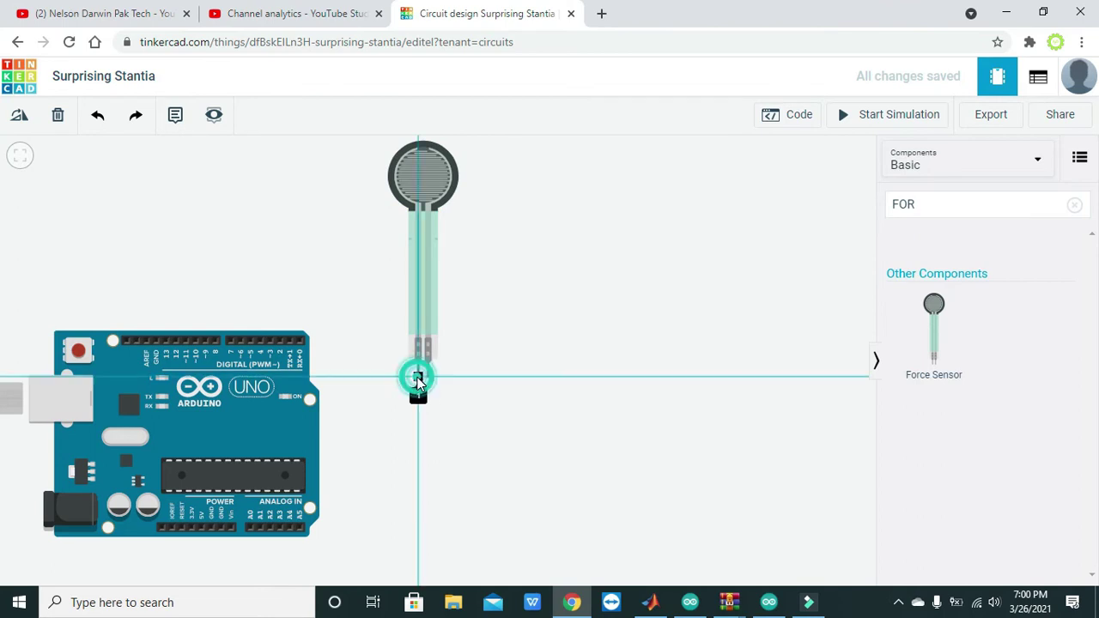
click(417, 556)
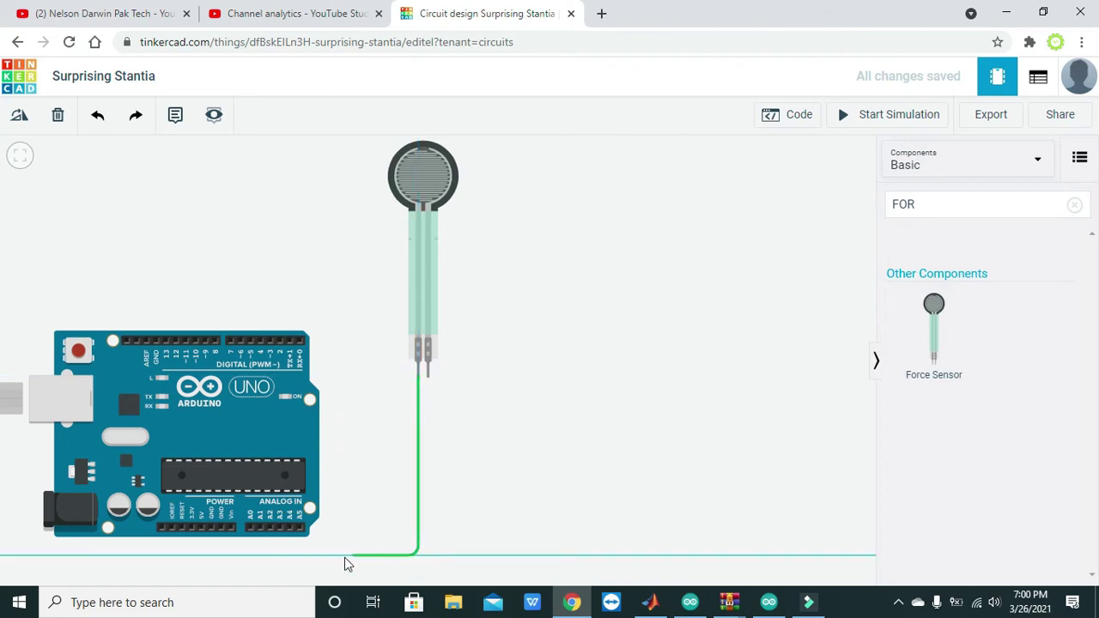
click(203, 554)
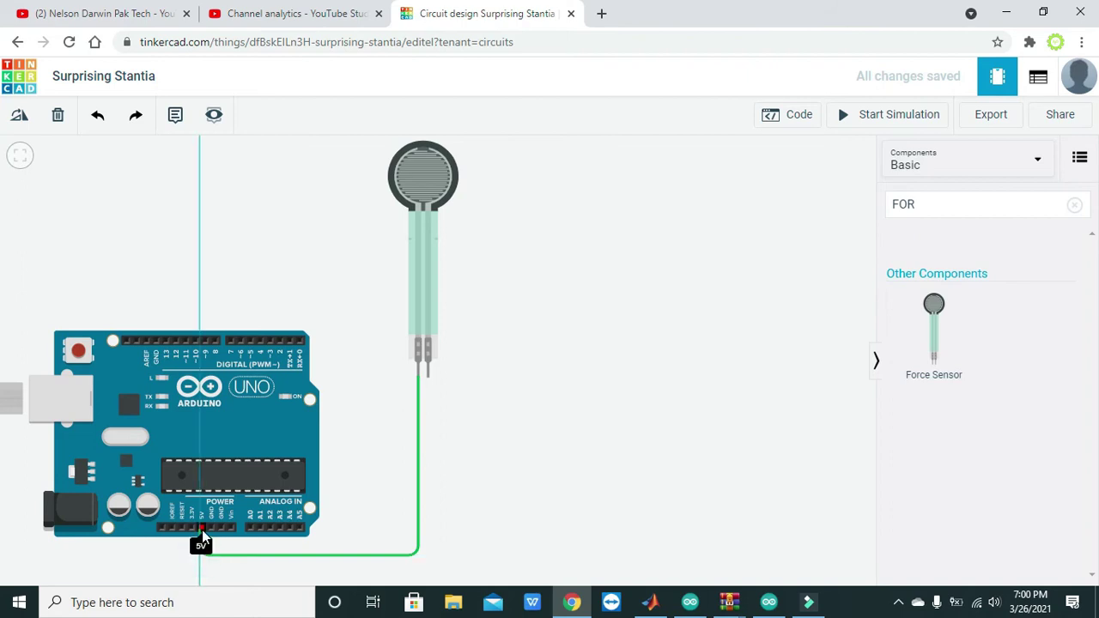
click(204, 531)
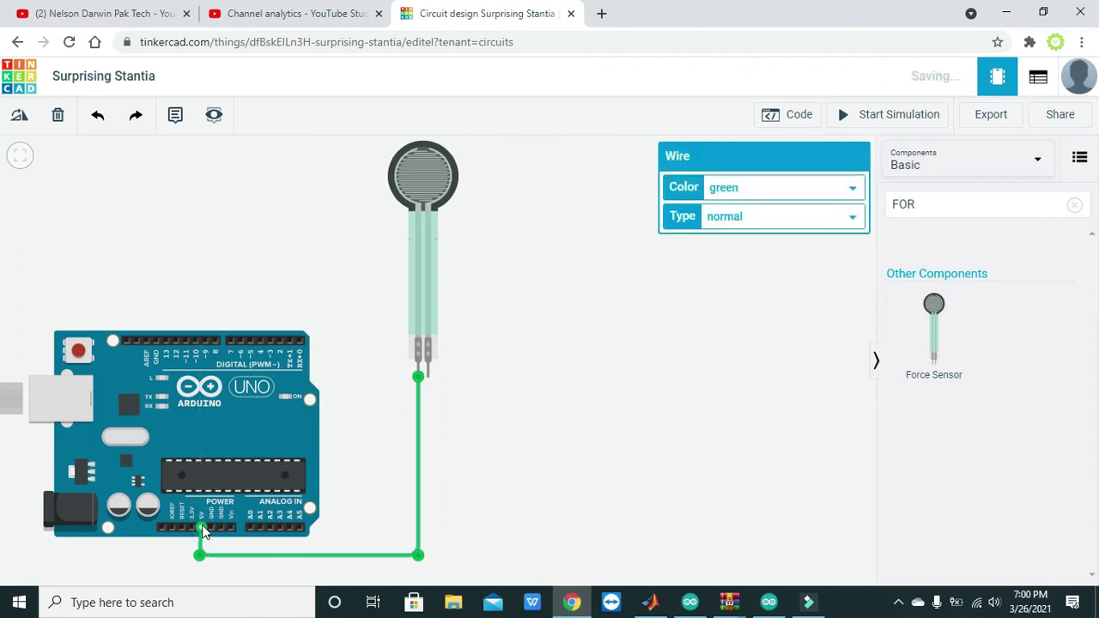
drag(201, 555, 201, 553)
click(276, 258)
drag(277, 259, 270, 254)
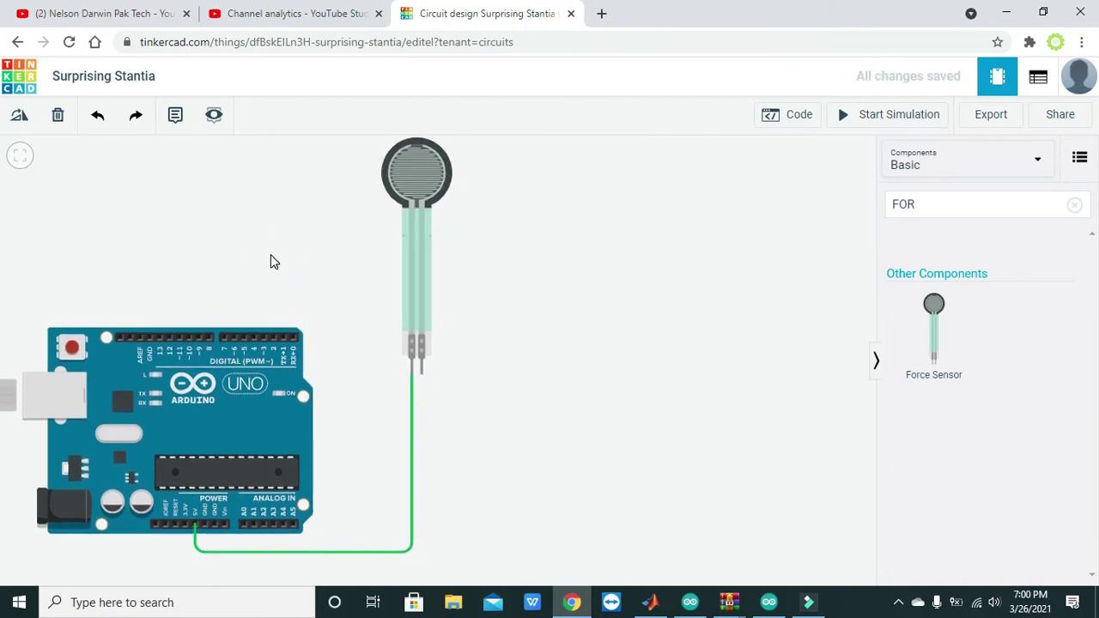
click(598, 310)
- Attach a resistor to the force sensor's second lead and start a wire from its lower terminal
click(925, 204)
key(BackSpace)
key(BackSpace)
key(BackSpace)
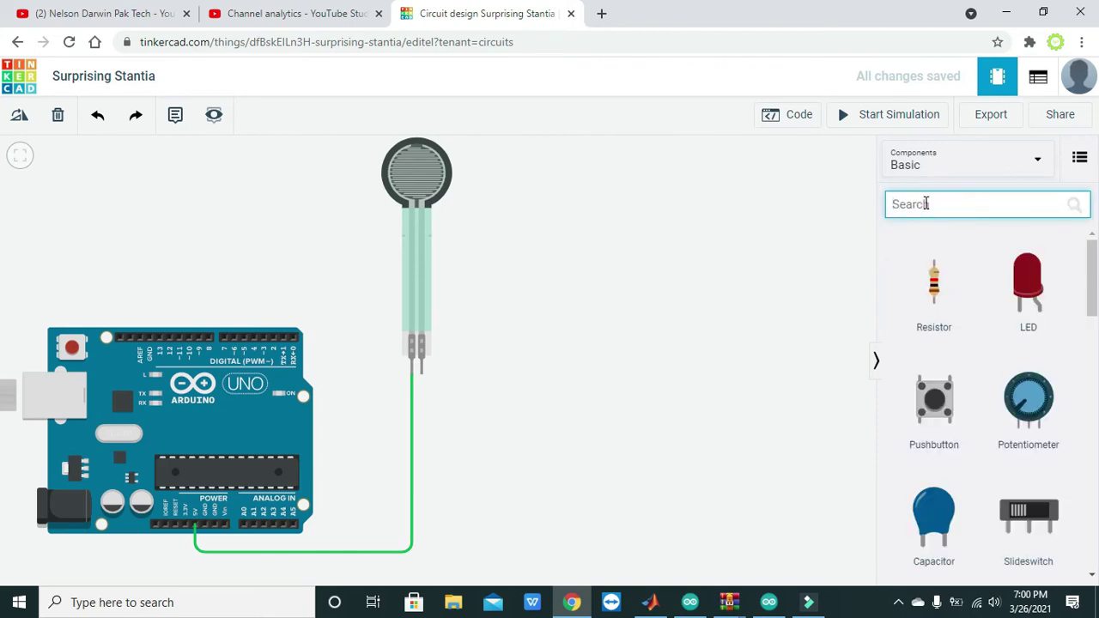
drag(934, 283, 425, 407)
click(458, 421)
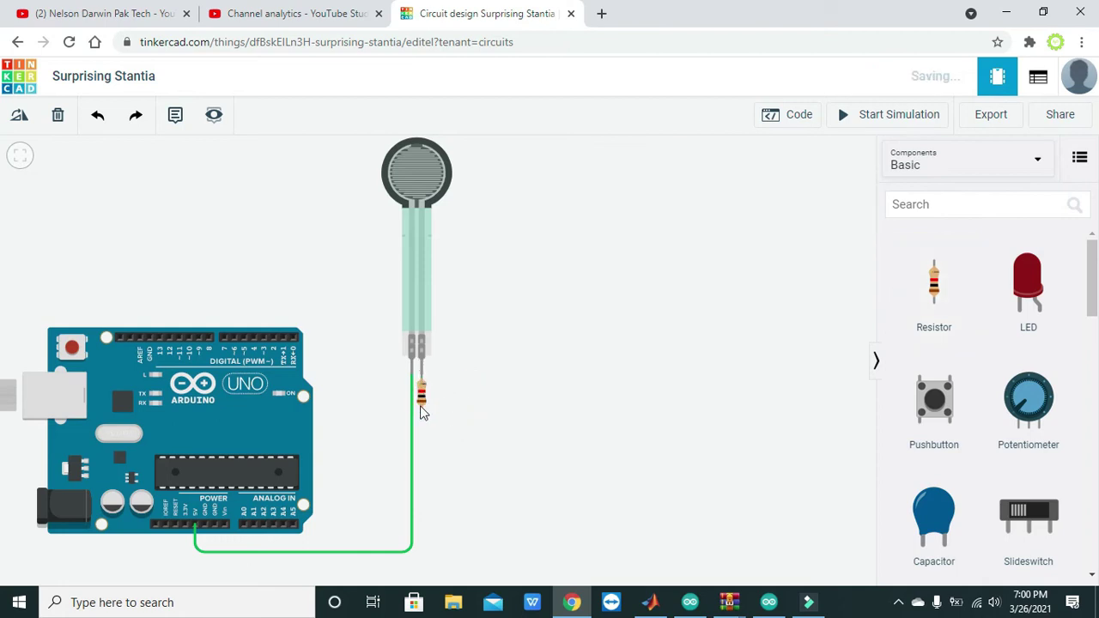
click(421, 415)
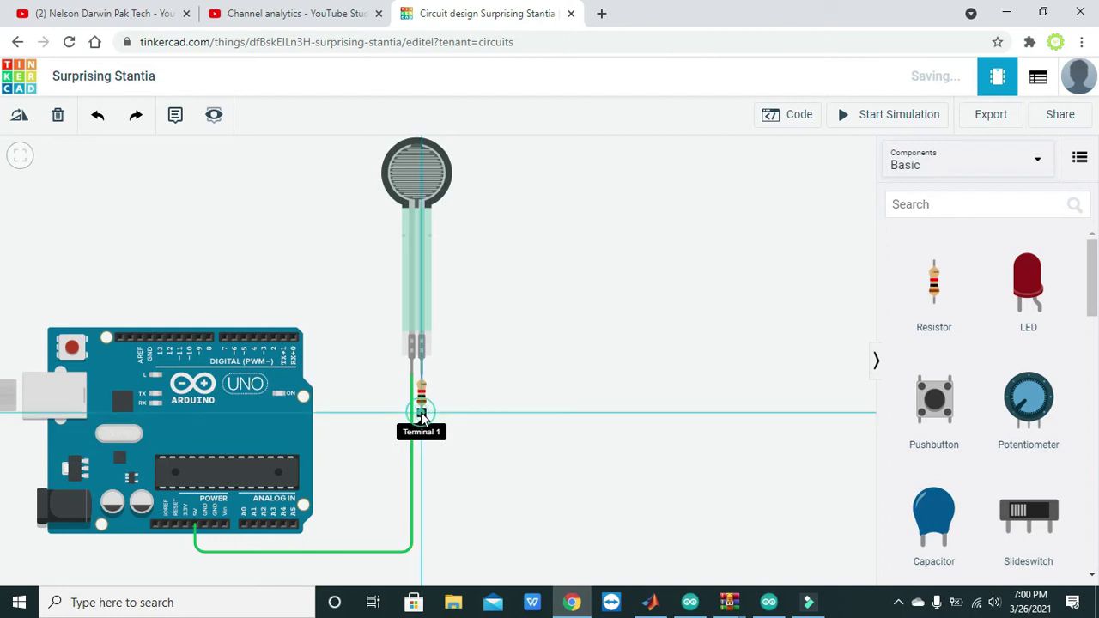
- Route the resistor's wire down and across to the Arduino GND pin, adjusting its end
click(421, 539)
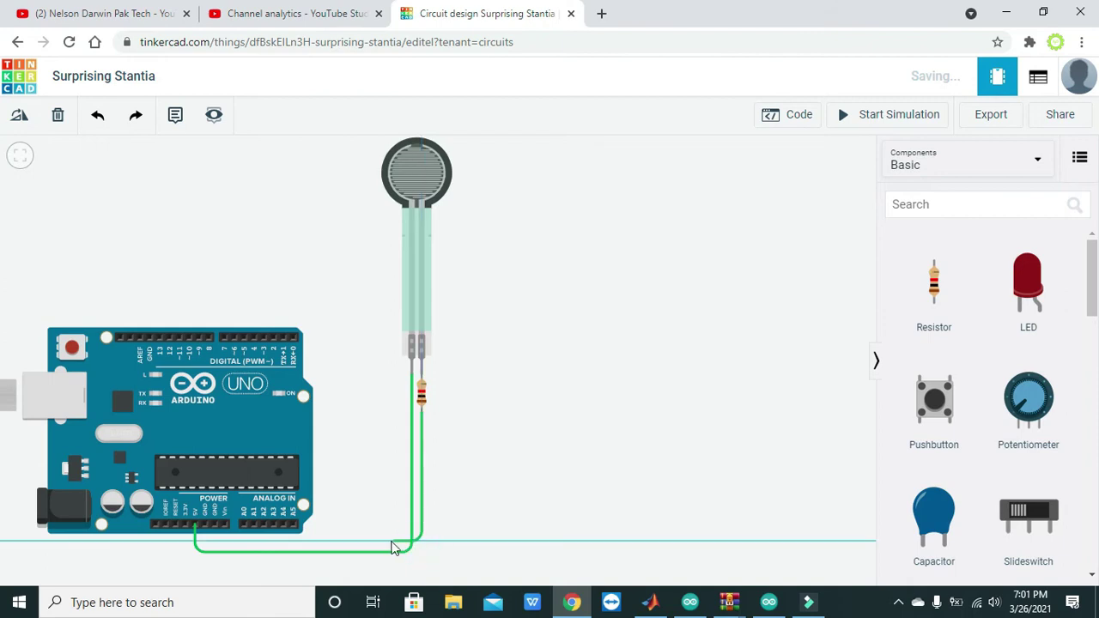
click(214, 526)
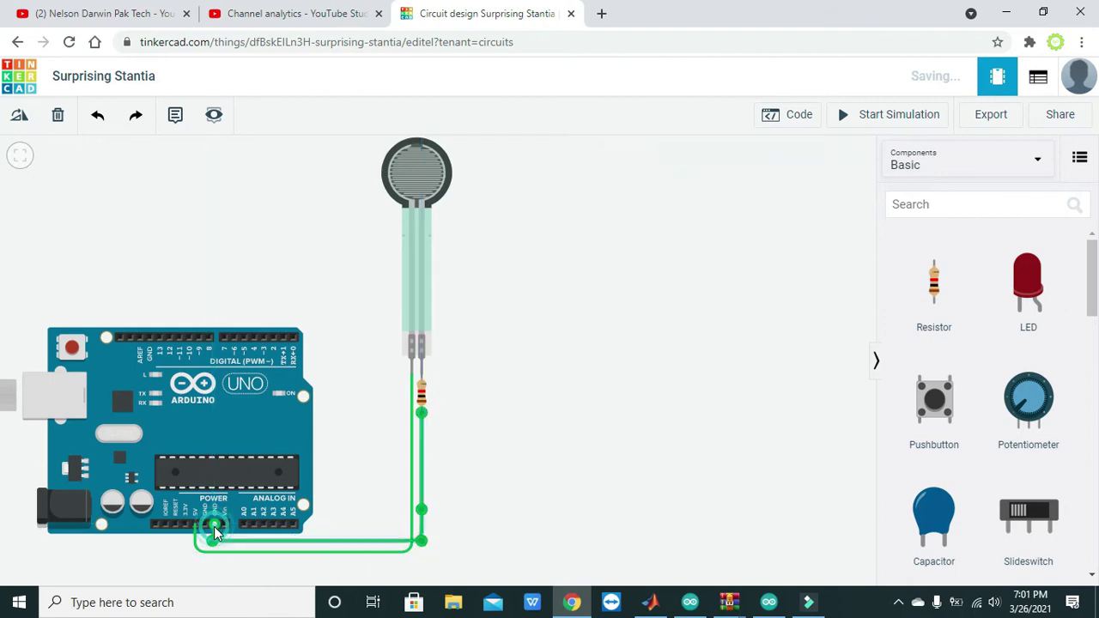
click(490, 433)
click(212, 539)
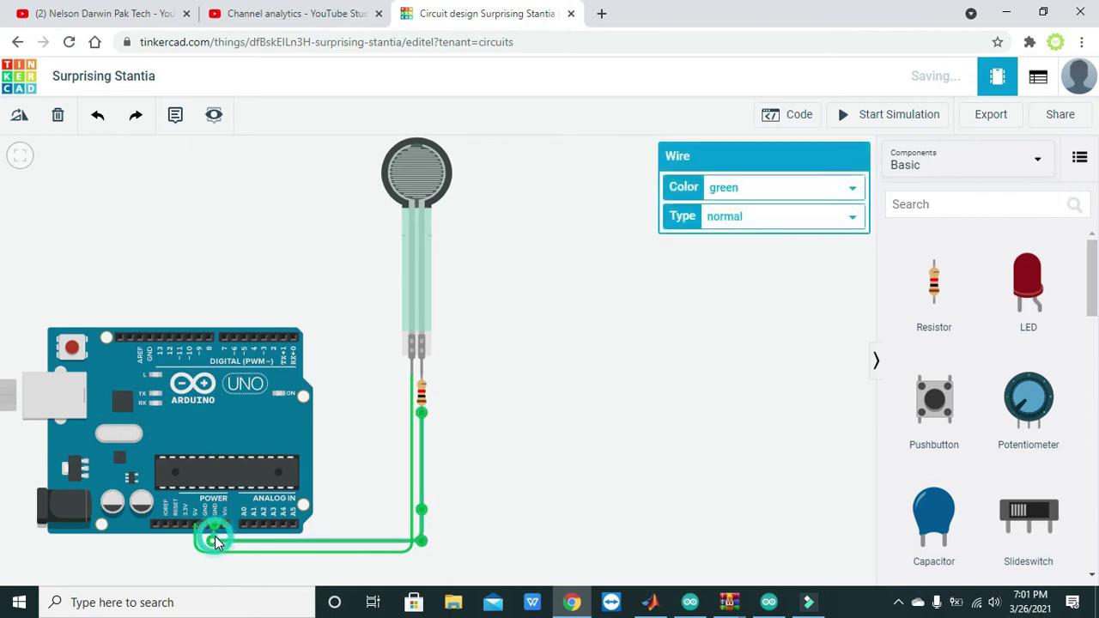
drag(211, 539, 216, 548)
click(373, 518)
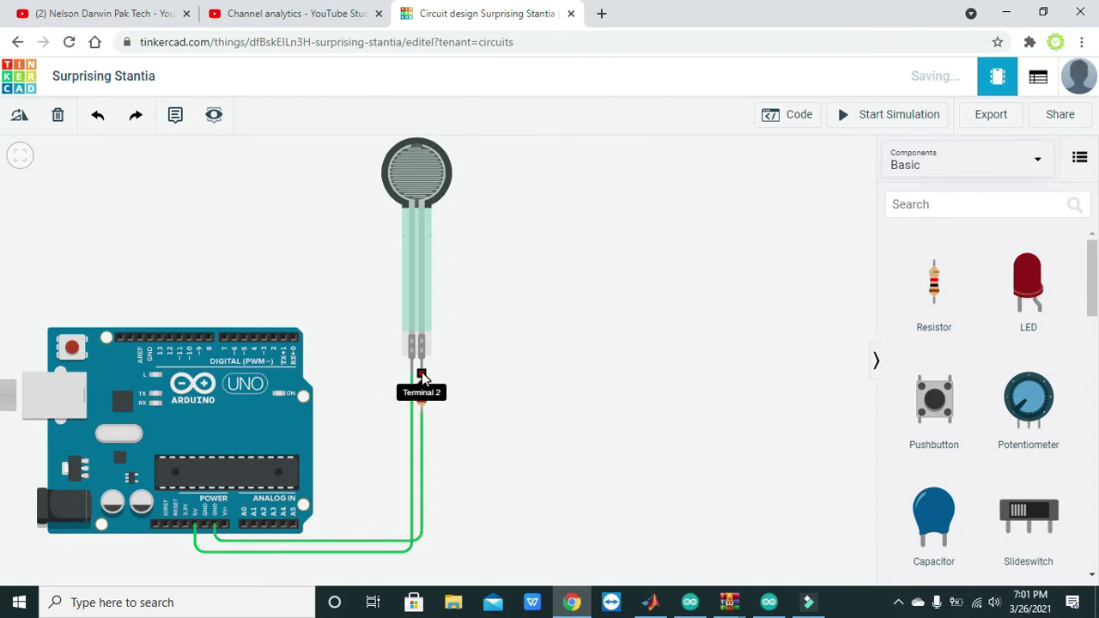
- Wire the sensor's Terminal 2 to A0, bending it to run straight up and across
click(421, 376)
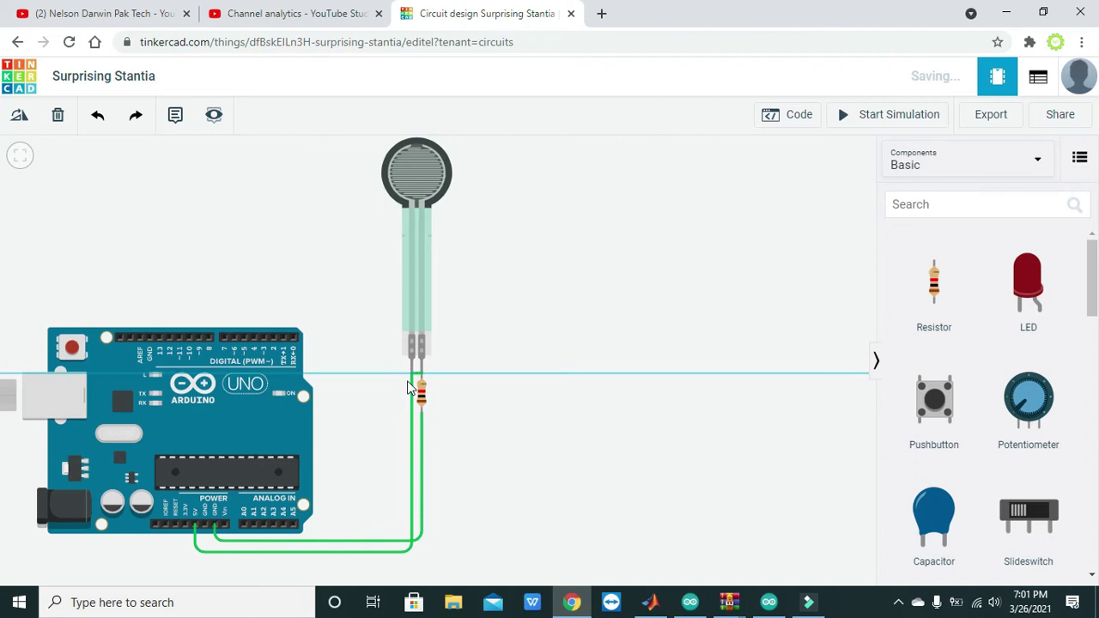
click(245, 528)
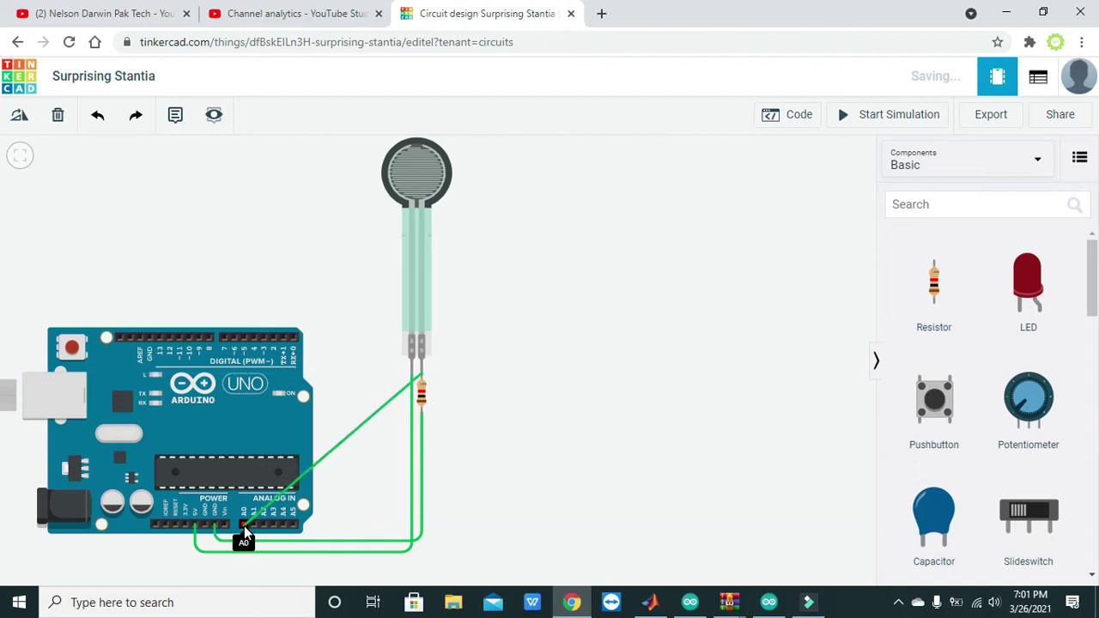
click(245, 532)
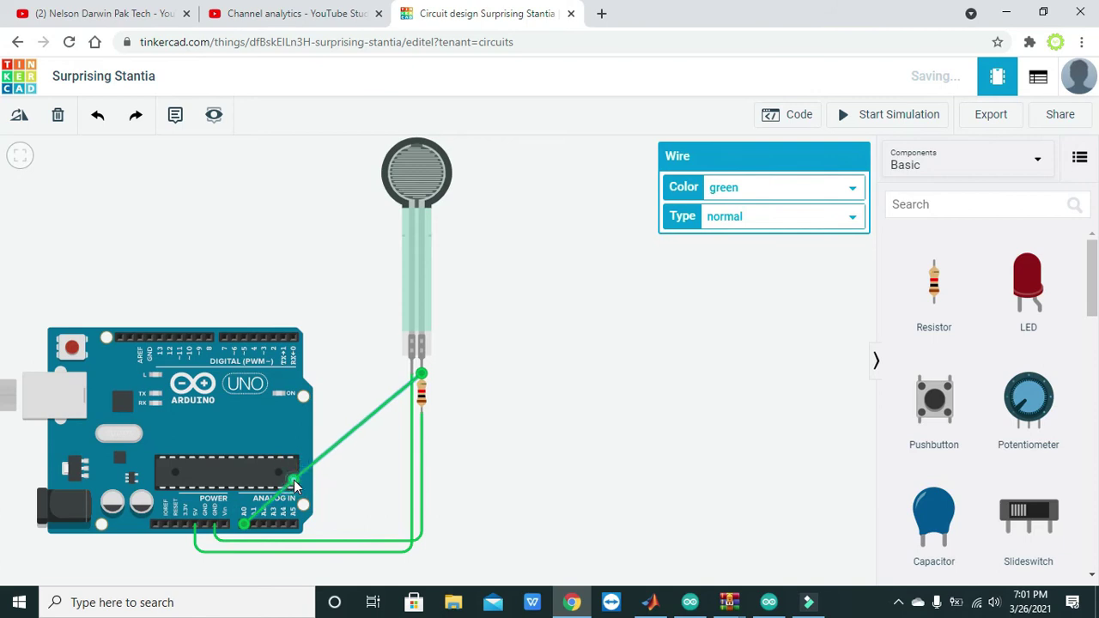
drag(294, 486, 249, 380)
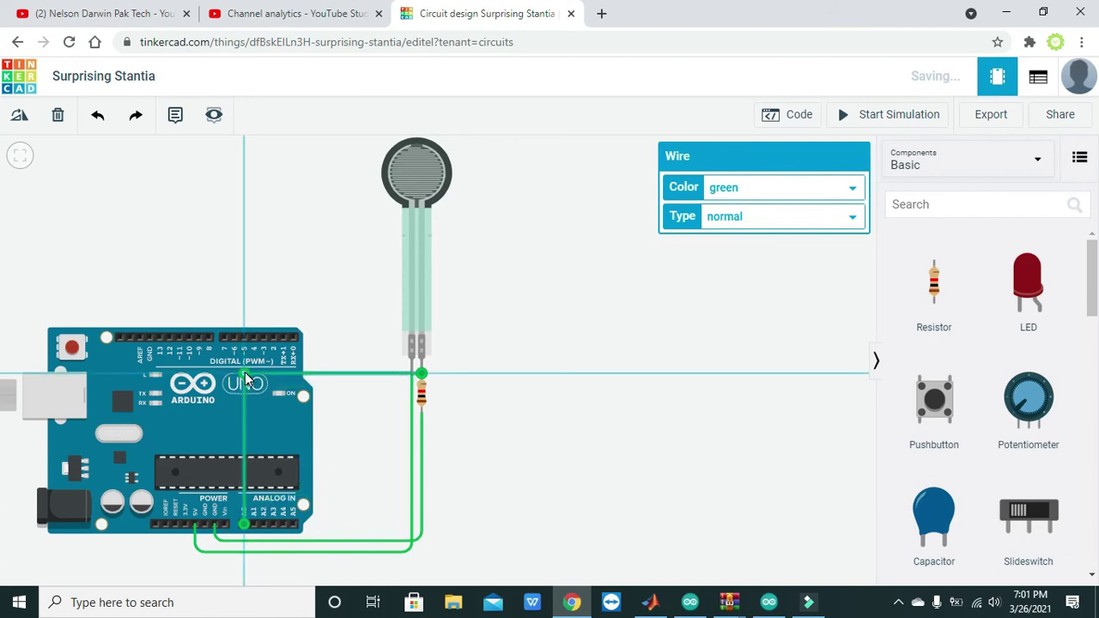
click(360, 429)
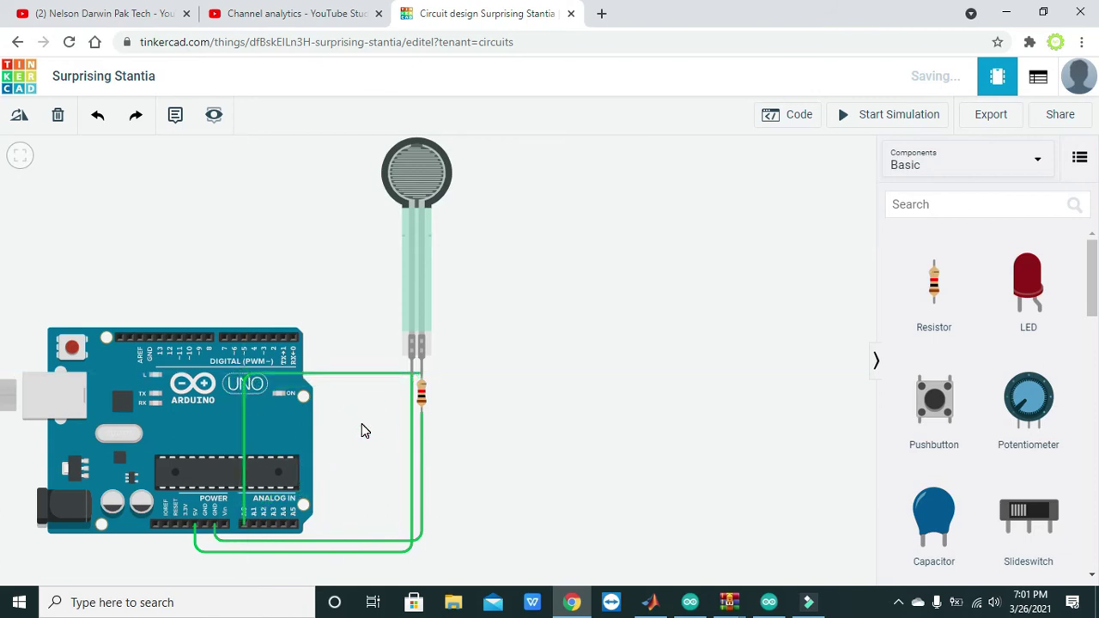
click(248, 382)
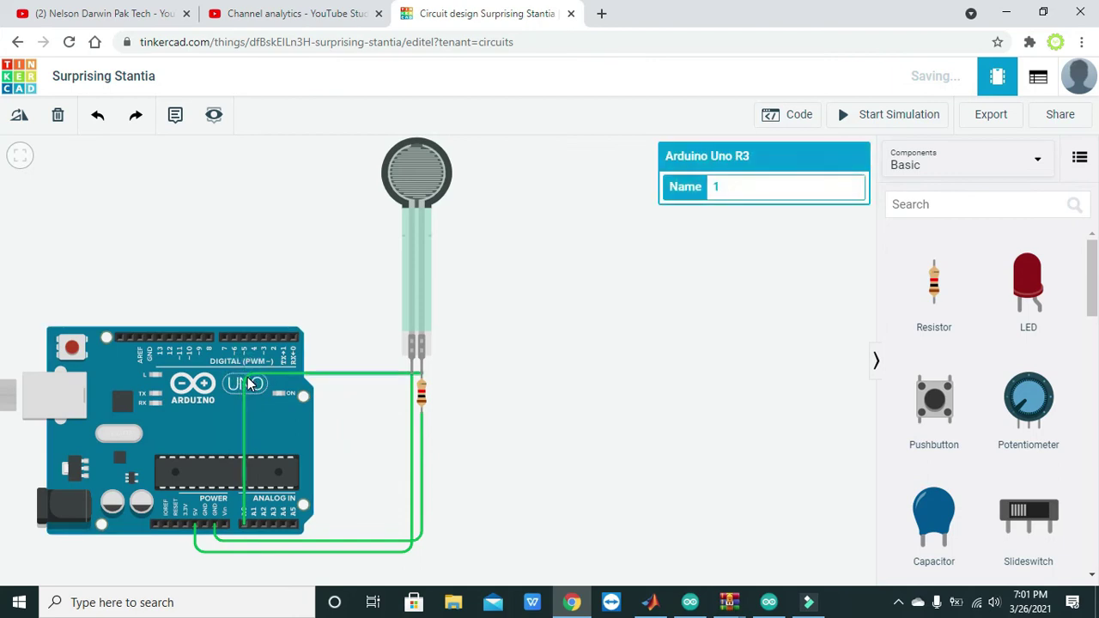
click(248, 383)
drag(248, 382, 247, 378)
click(371, 418)
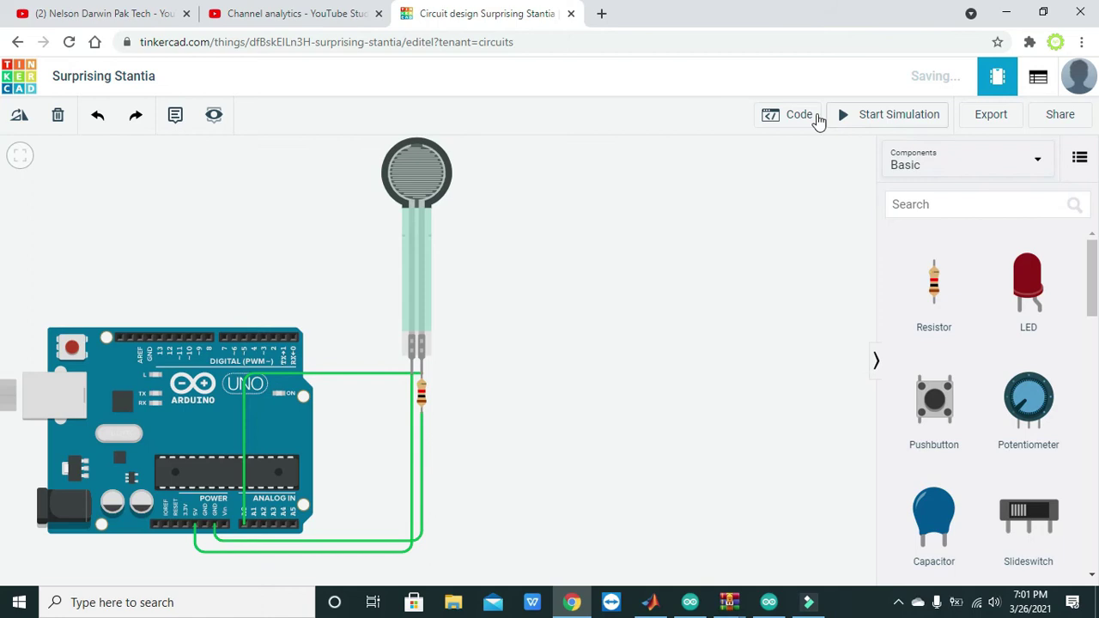
- Switch the Arduino code editor from Blocks to Text mode
click(803, 115)
click(713, 155)
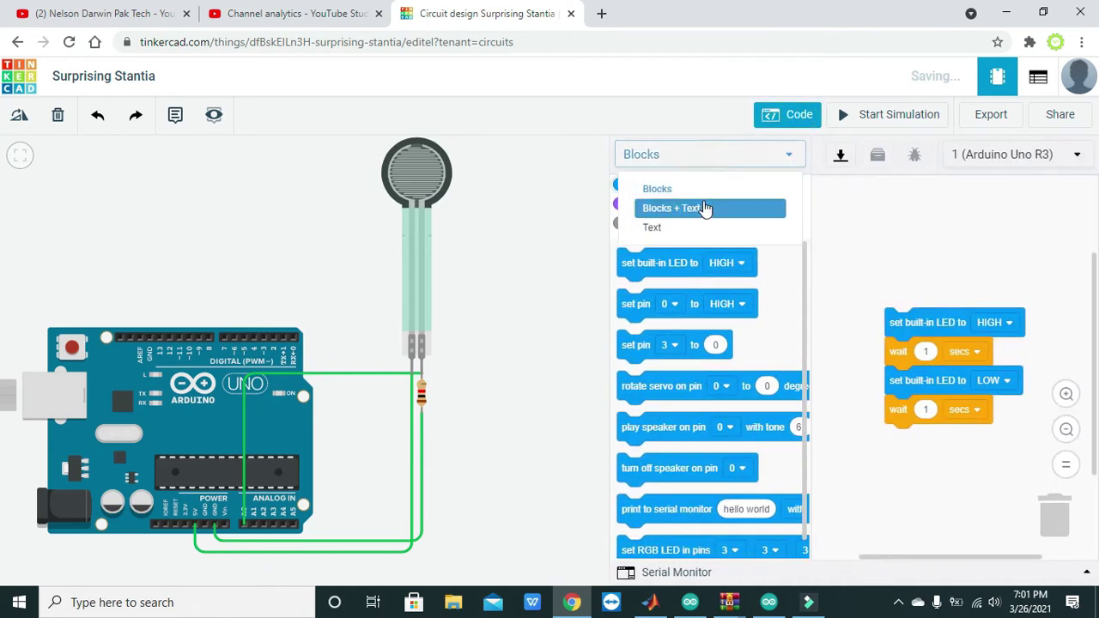
click(709, 228)
click(627, 225)
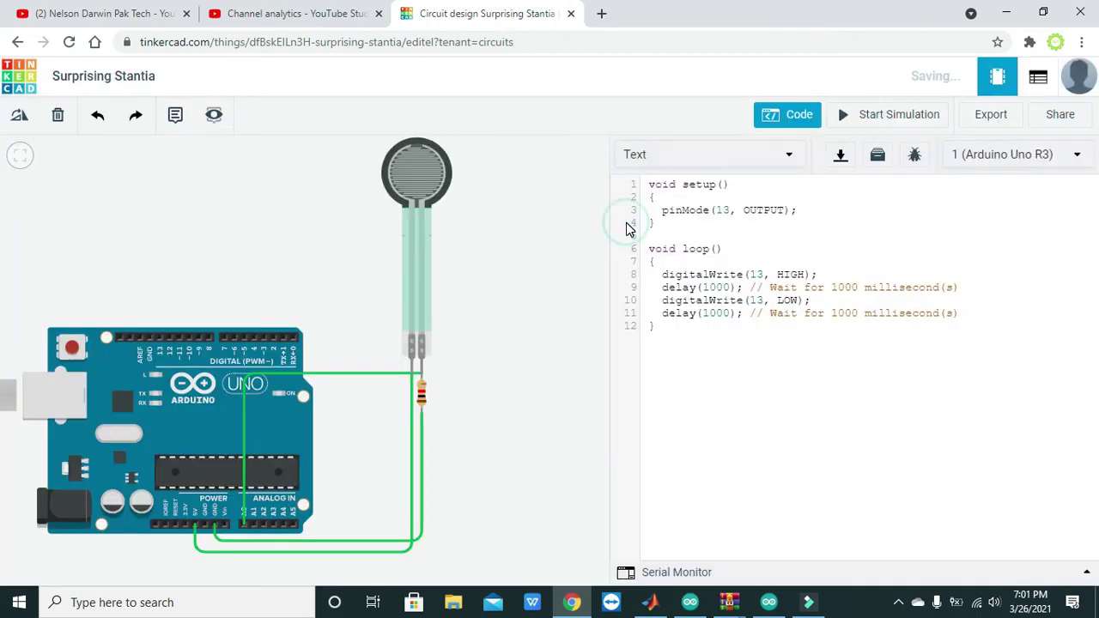
- Replace the default blink code with the pasted pressure-sensor sketch
drag(692, 360, 633, 166)
key(Delete)
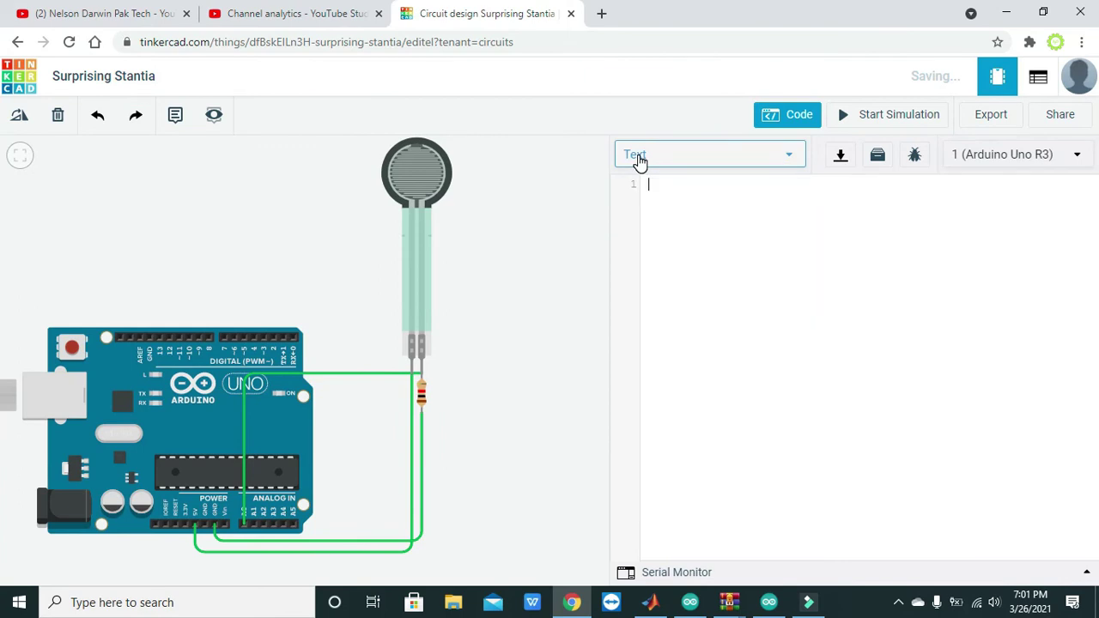
text(int press_ana_pin = 0; int presr_read; int no_prsure = 5; int light_prsure = 100; int med_prsure = 200;  void setup(void) { Serial.begin(9600); }    void loop(void) {   presr_read = analogRead(press_ana_pin);    Serial.print("Pressure Pad Reading = ");   Serial.println(presr_read);    if (presr_read < no_prsure) {     Serial.println("No_pressure");   } else if (presr_read < light_prsure) {     Serial.println("Light_pressure");   } else if (presr_read < med_prsure) {     Serial.println("medium_pressure");   } else{     Serial.println("hi_Pressure");   }   delay(1000); })
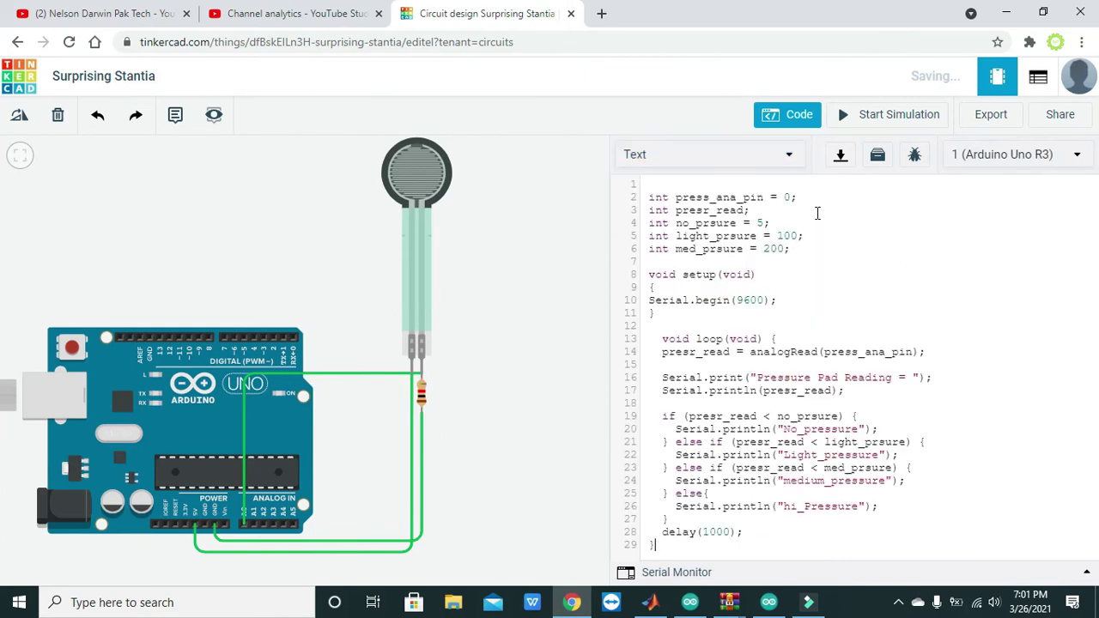
- Highlight the analog pin value 0 on line 2 of the sketch
click(791, 196)
click(789, 197)
click(788, 196)
click(816, 206)
click(789, 197)
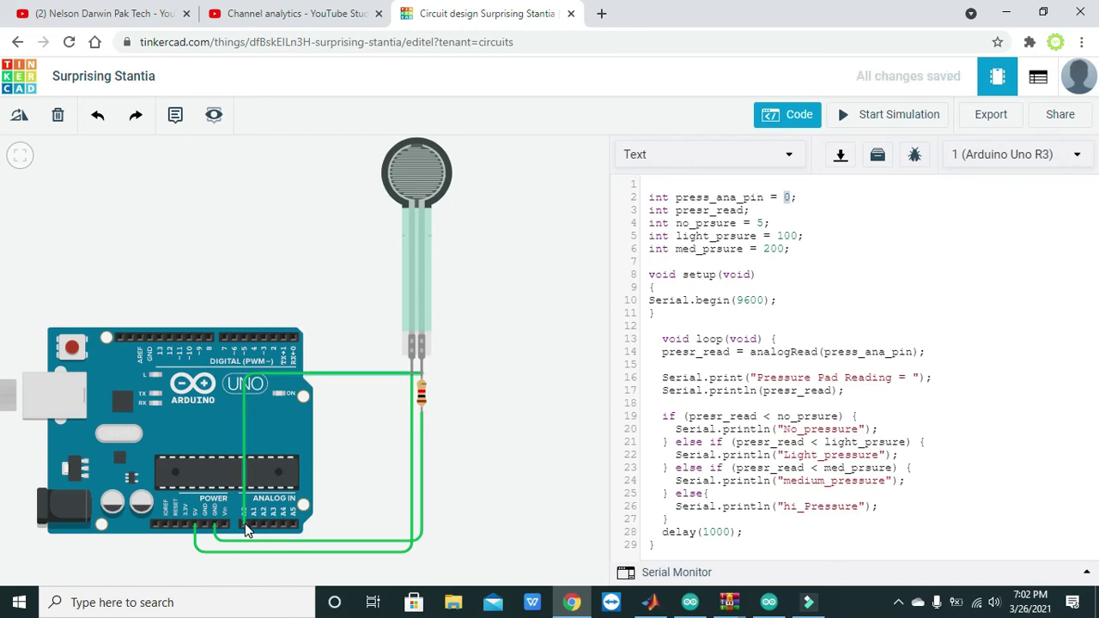
click(828, 294)
- Highlight the pressure thresholds and No_pressure, Light, medium and hi messages, then start simulation
drag(797, 248, 646, 210)
drag(906, 425, 675, 428)
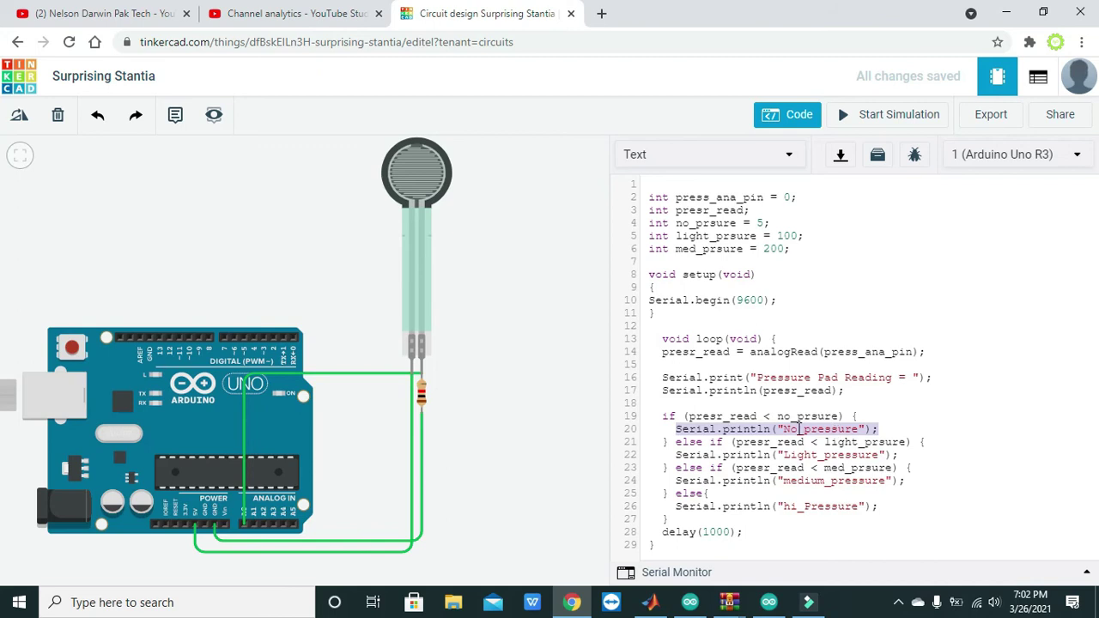
click(799, 429)
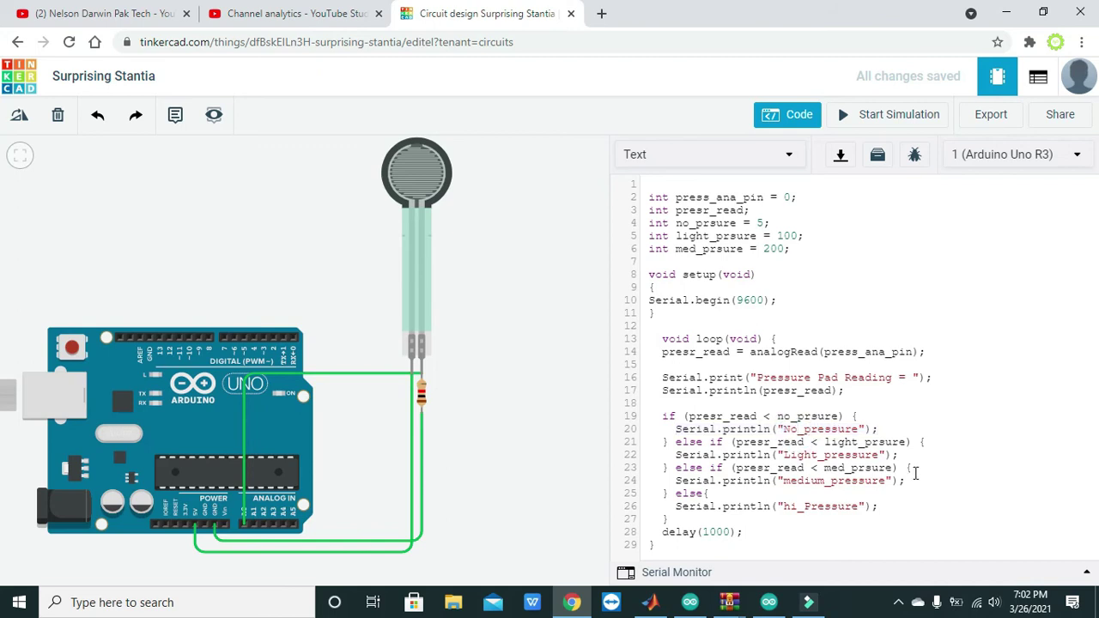
click(904, 446)
drag(906, 455, 687, 450)
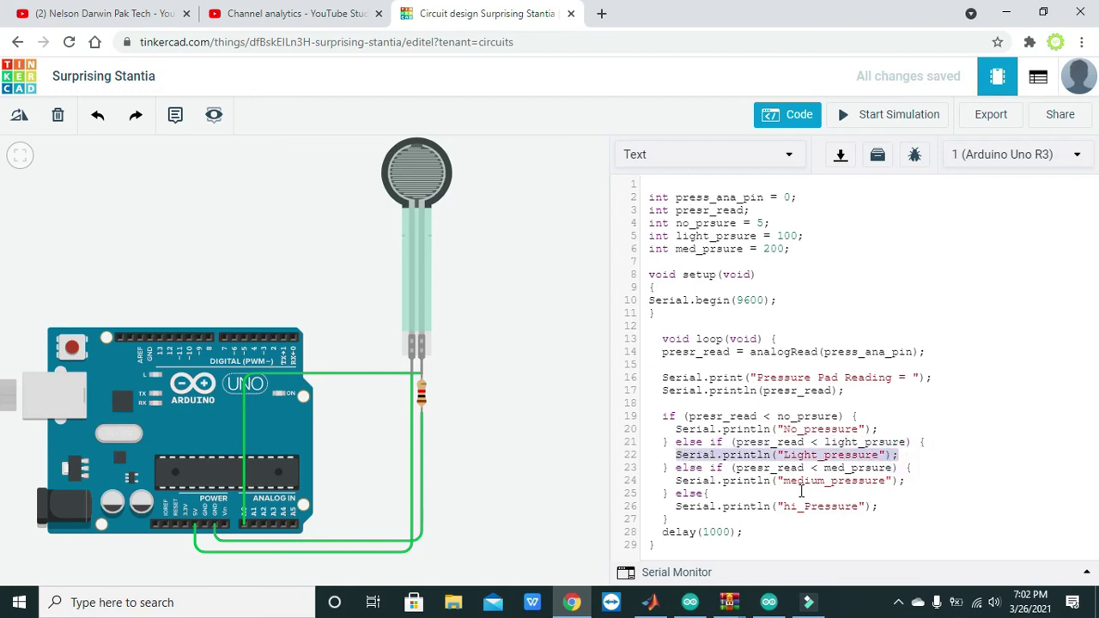
drag(783, 481, 784, 506)
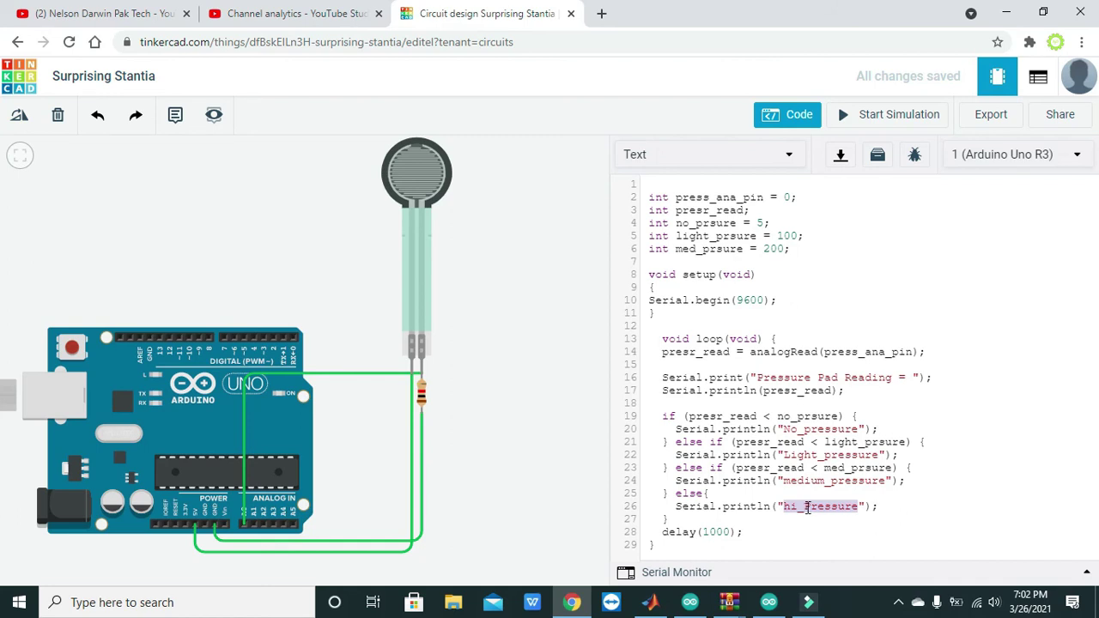
click(805, 505)
click(800, 505)
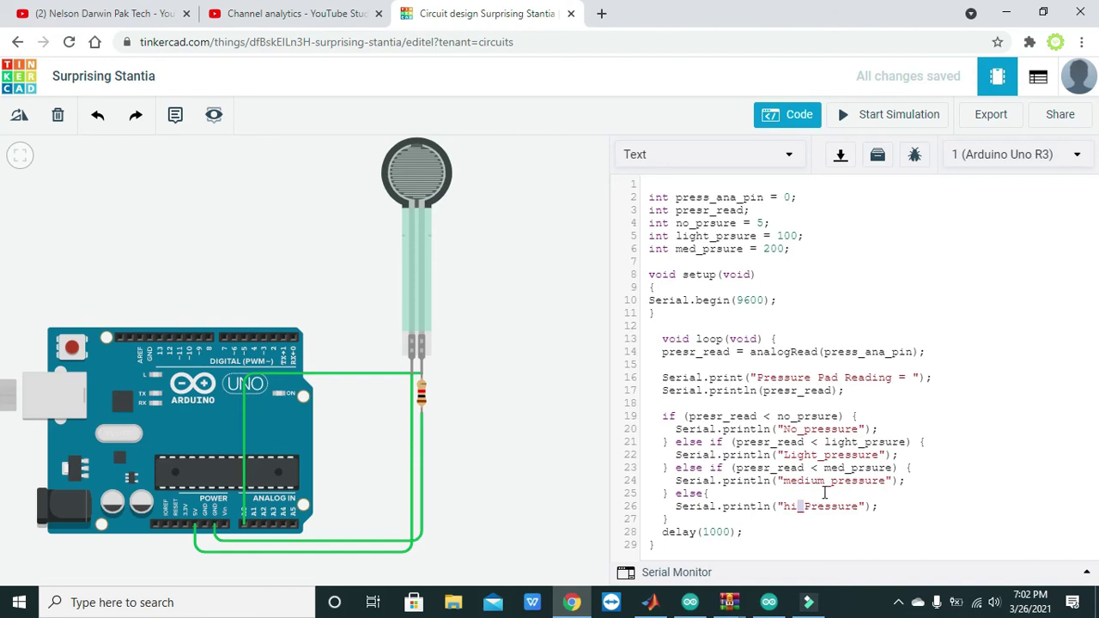
click(891, 123)
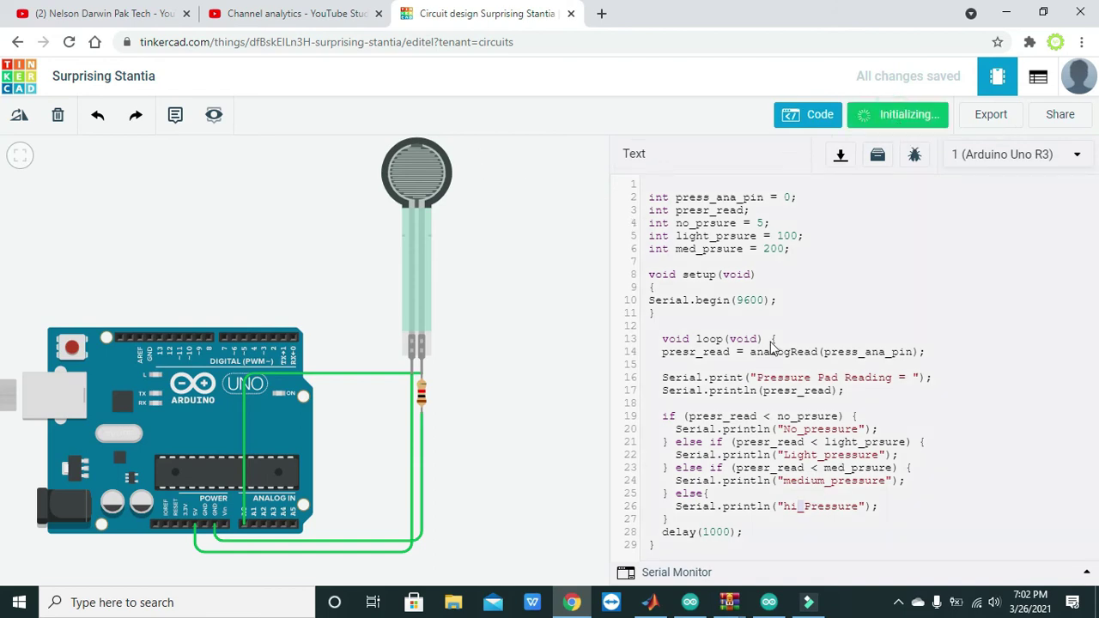
- Show the Serial Monitor printing 'Pressure Pad Reading = 0' and 'No_pressure', then select the force sensor
click(671, 572)
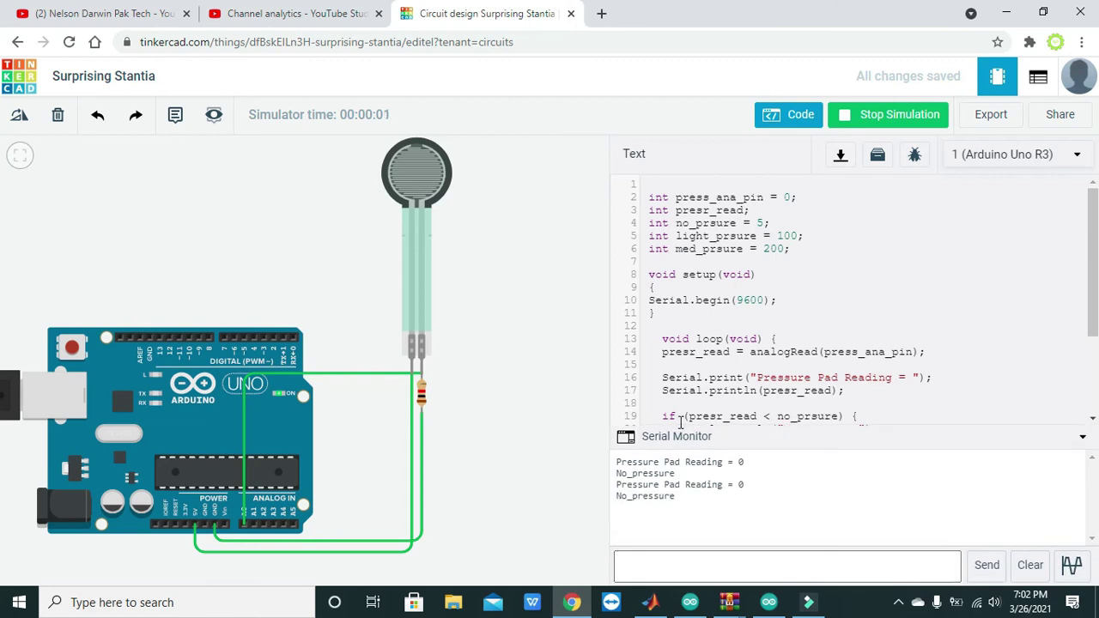
scroll(680, 421, down, 1)
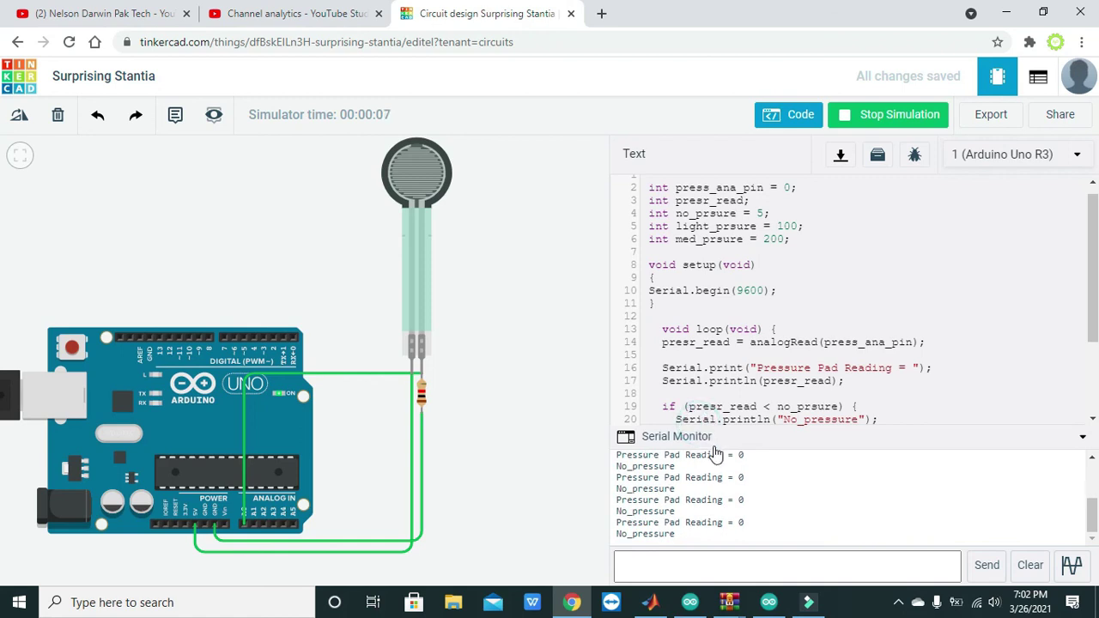
click(416, 163)
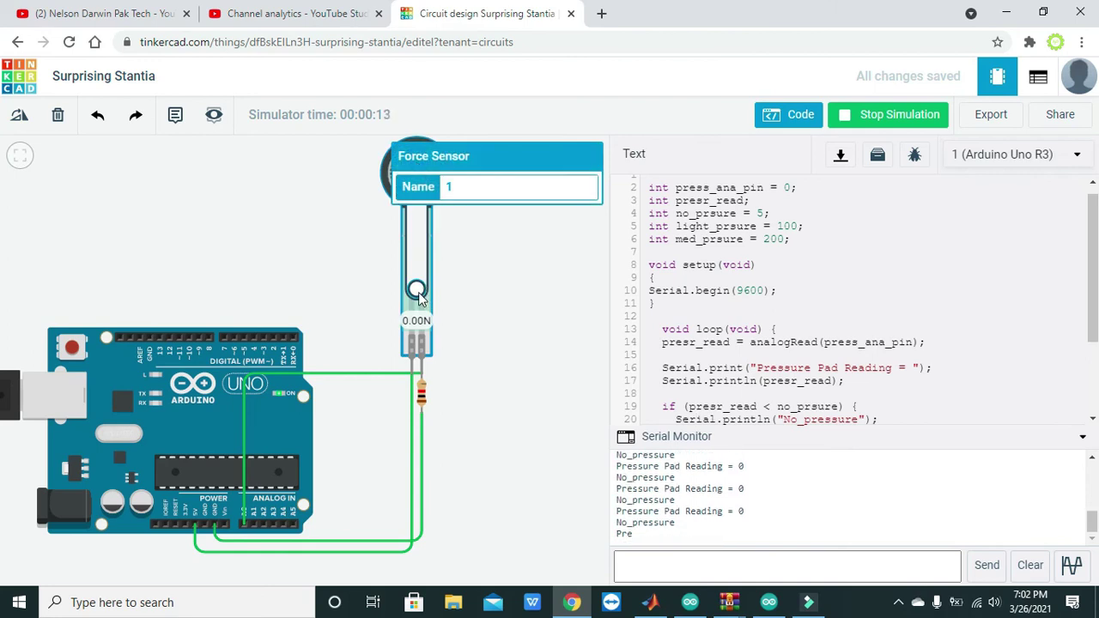
- Raise the sensor force through 0.29N and 1.85N to 5.09N, then return it to zero
drag(416, 290, 417, 289)
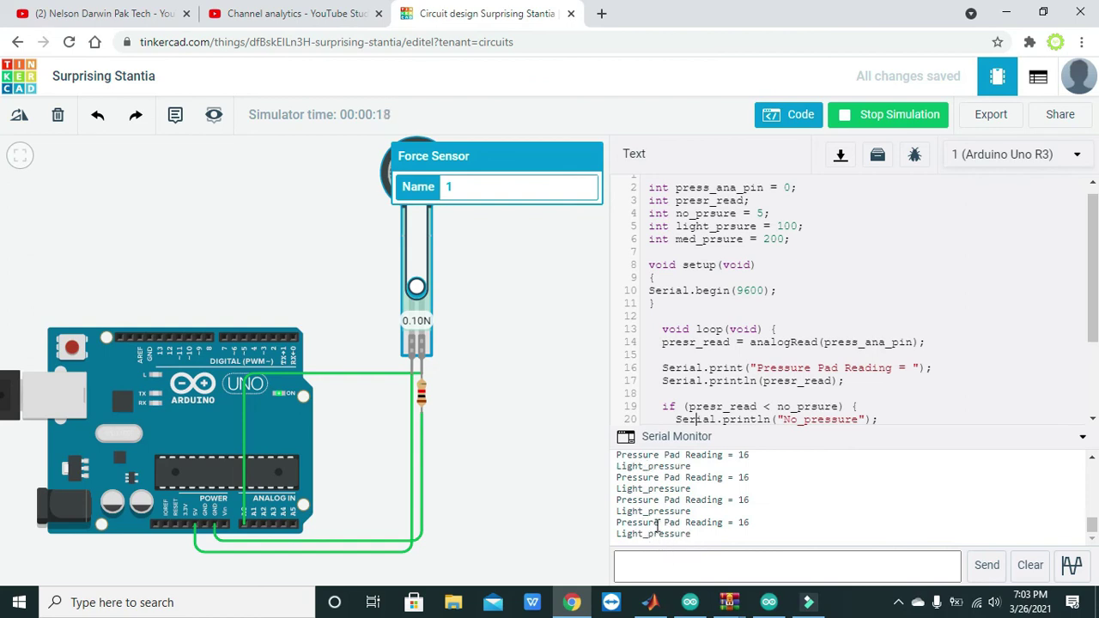
drag(417, 294, 416, 285)
drag(416, 285, 416, 262)
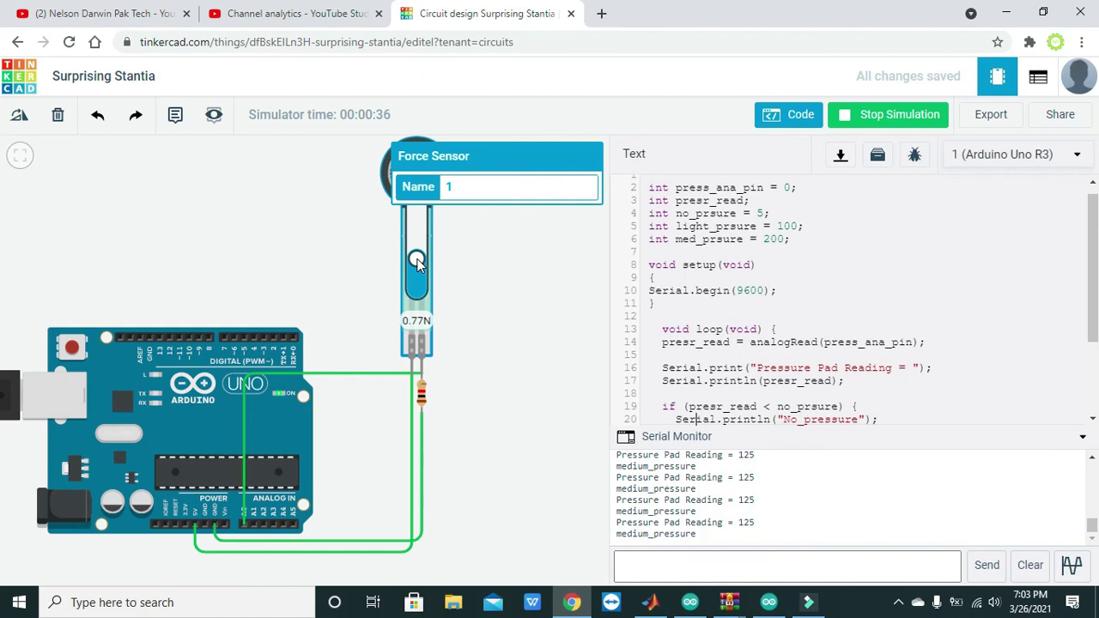
drag(418, 265, 418, 244)
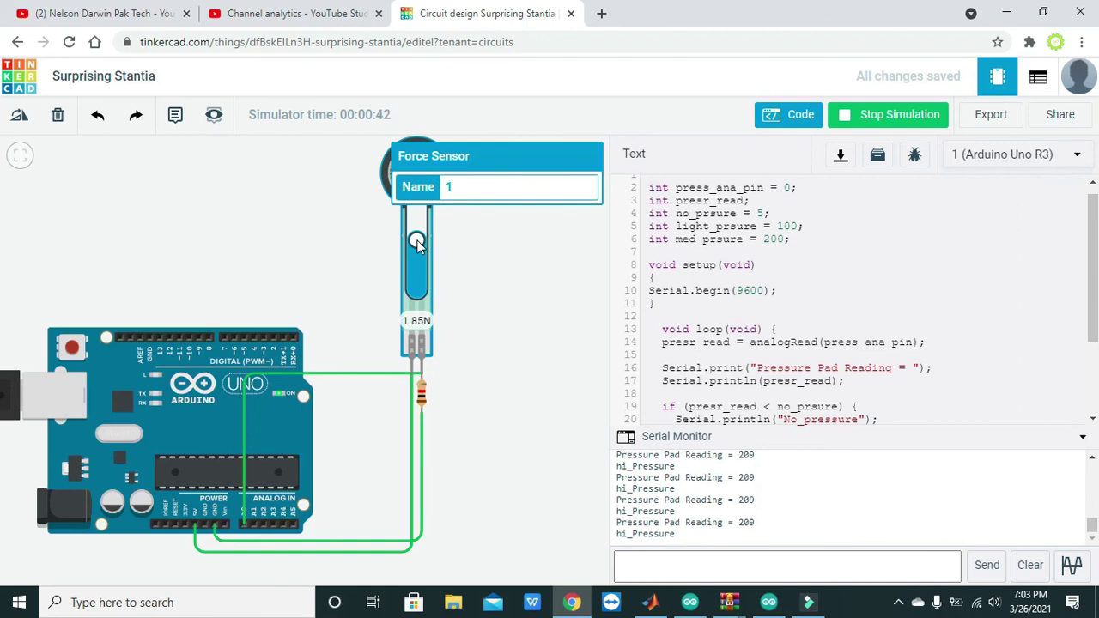
drag(417, 240, 419, 295)
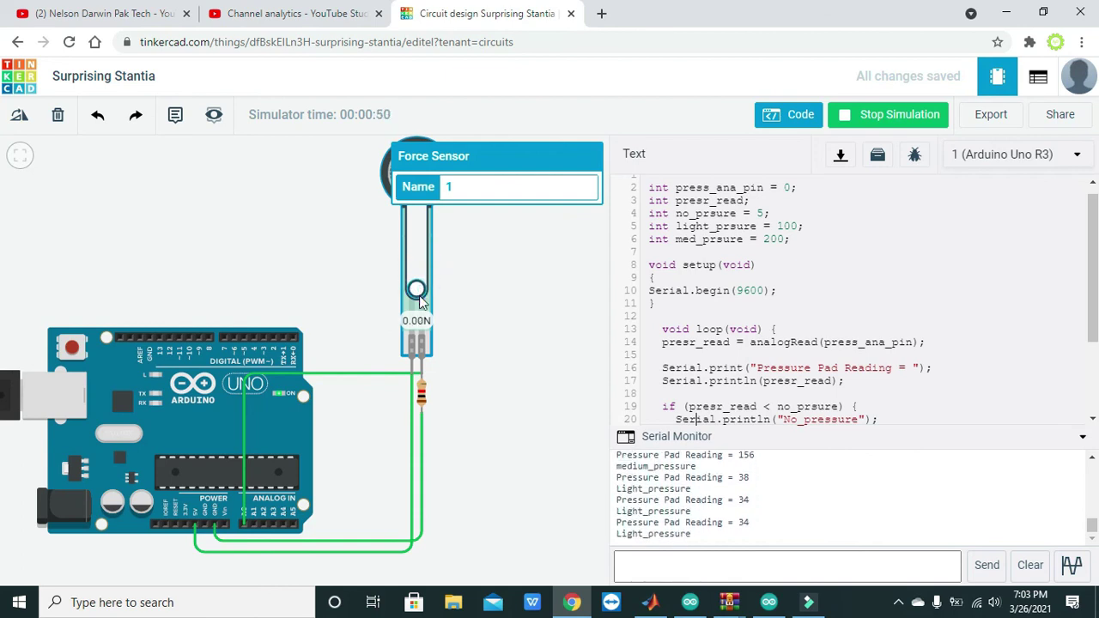
click(494, 344)
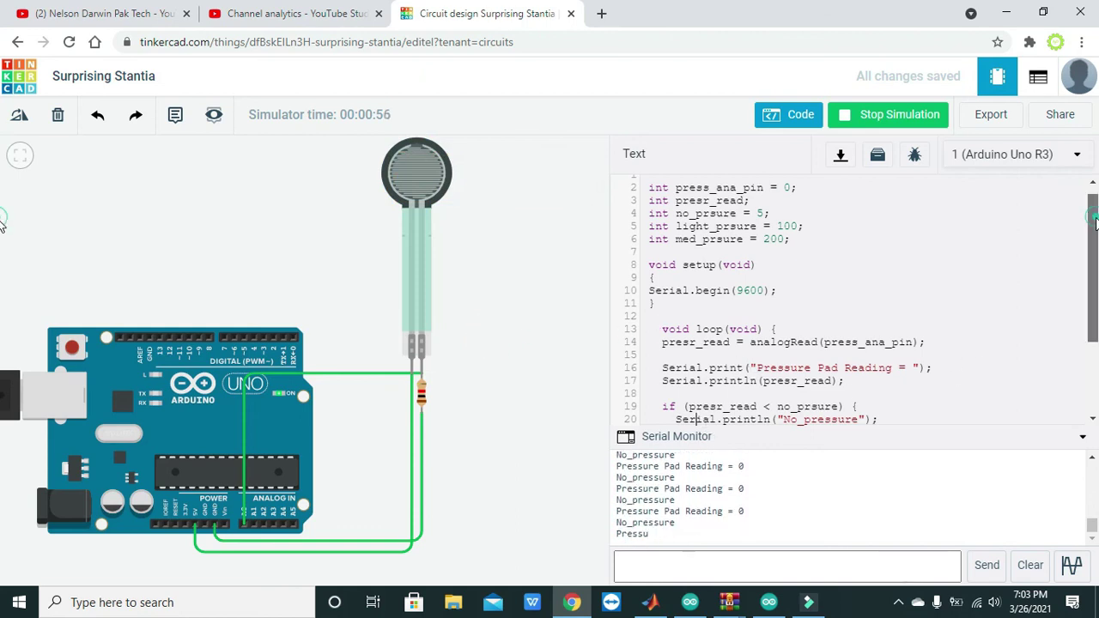
drag(1095, 227, 1092, 175)
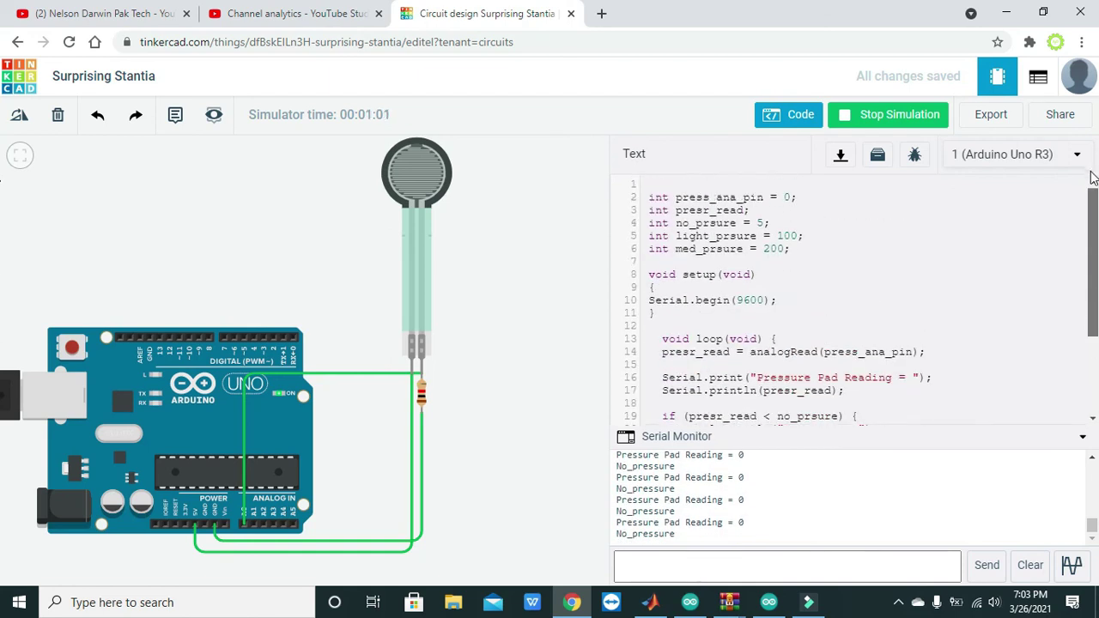
scroll(798, 293, down, 3)
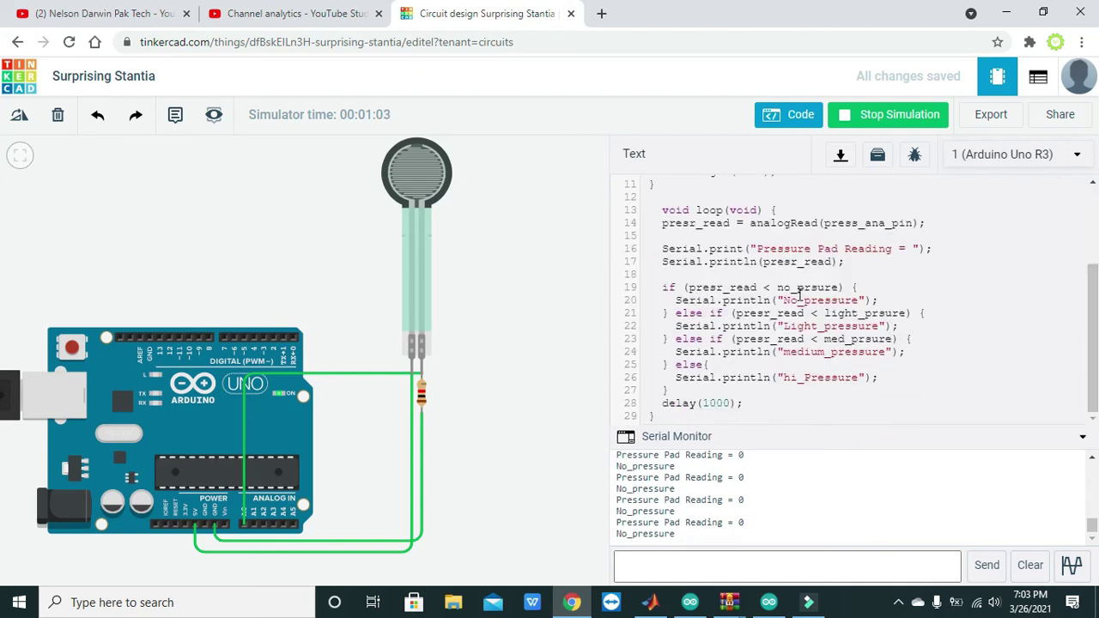
mouse_move(659, 421)
mouse_down()
mouse_move(644, 410)
mouse_move(637, 326)
mouse_move(639, 163)
mouse_move(657, 427)
mouse_up()
click(726, 418)
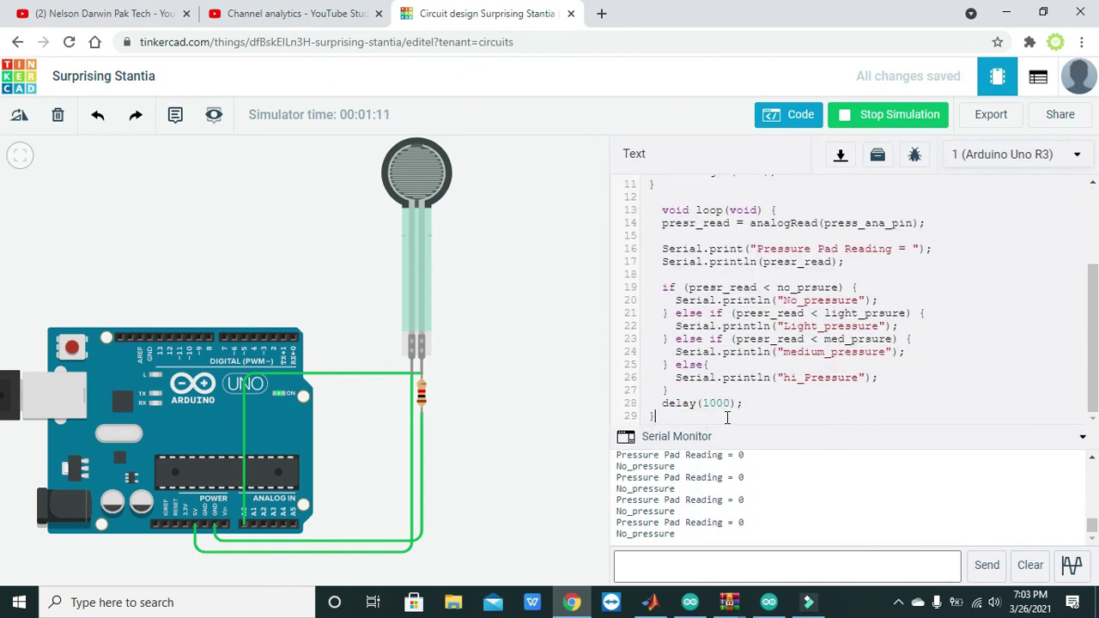